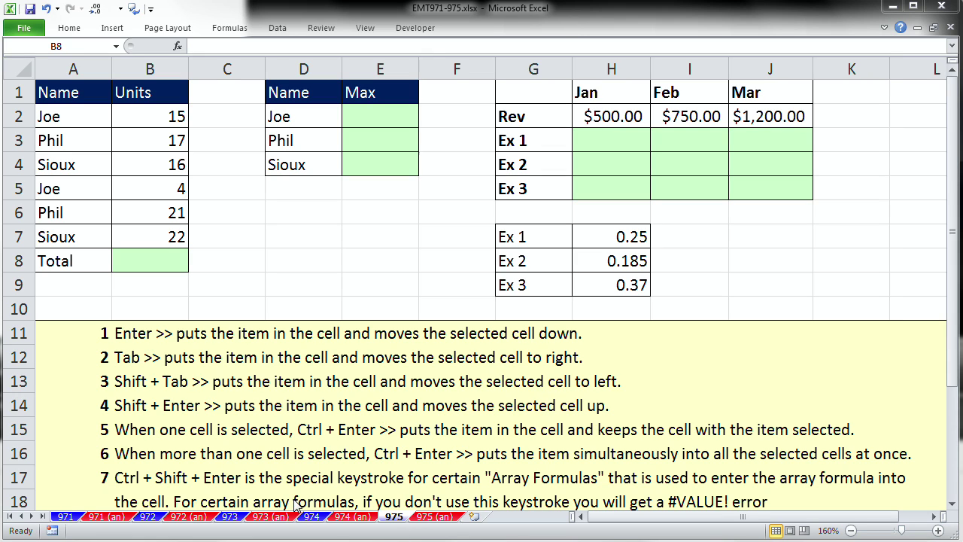
Step: Insert =SUM(B2:B7) into the Total cell B8 with AutoSum, giving 95
left_click(439, 16)
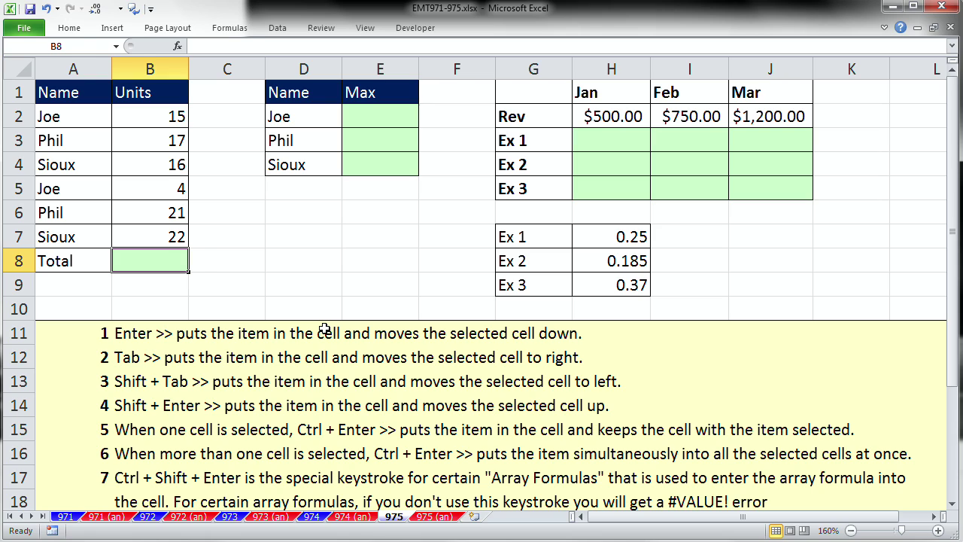
key("alt+equal")
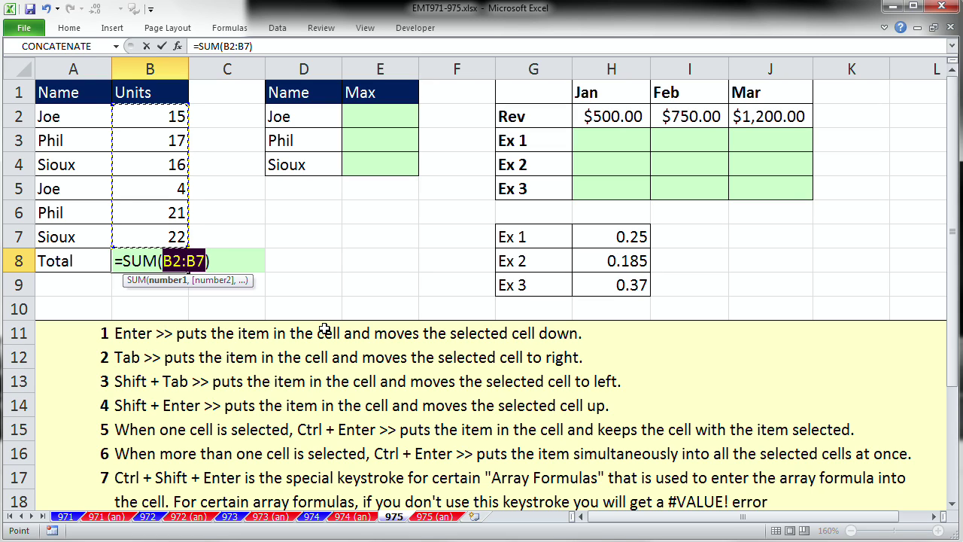
key("Return")
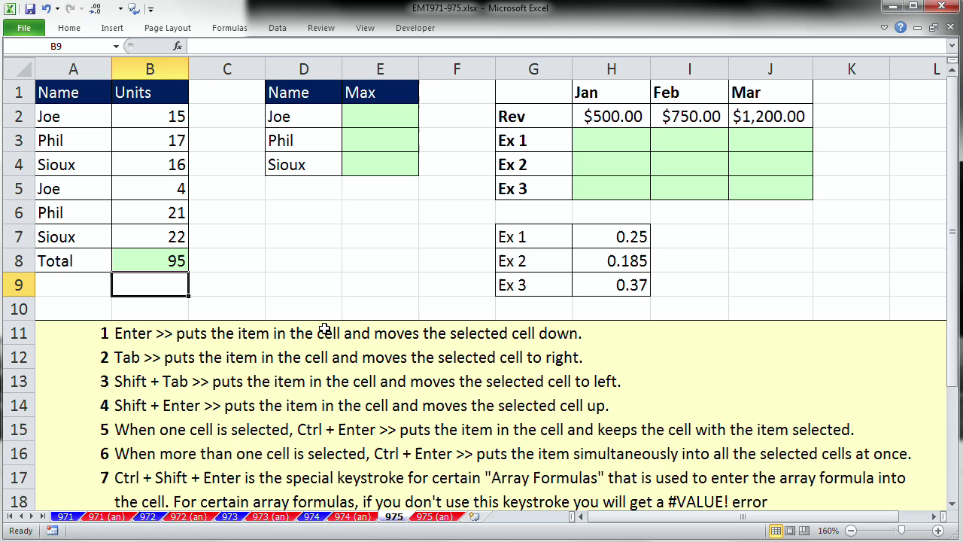
Step: Reopen B8's SUM formula, commit it with Tab, then reopen it for editing again
left_click(182, 260)
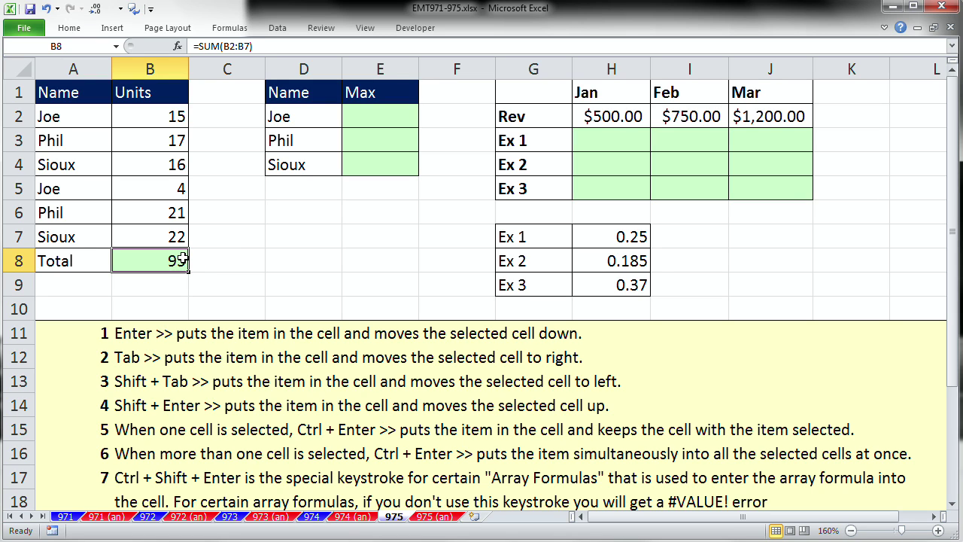
double_click(183, 260)
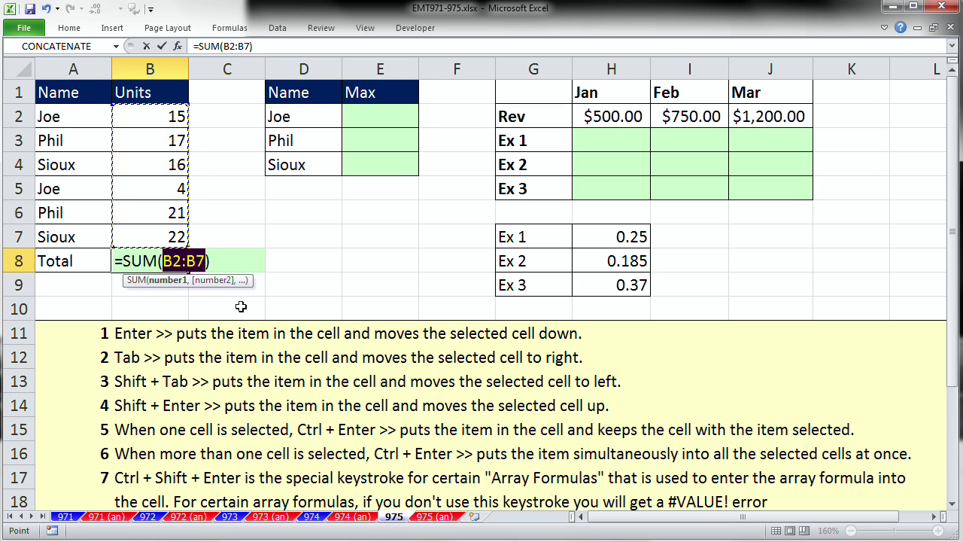
key("Tab")
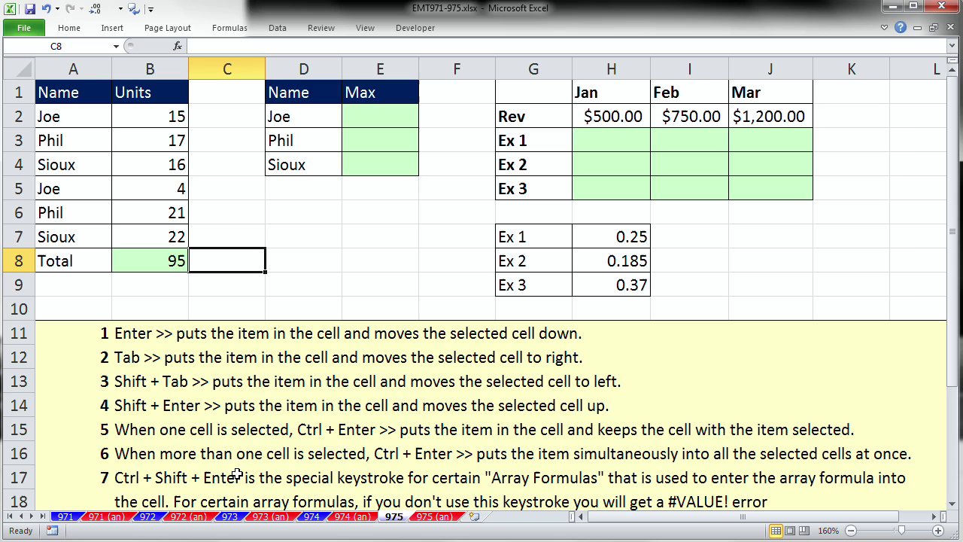
left_click(164, 263)
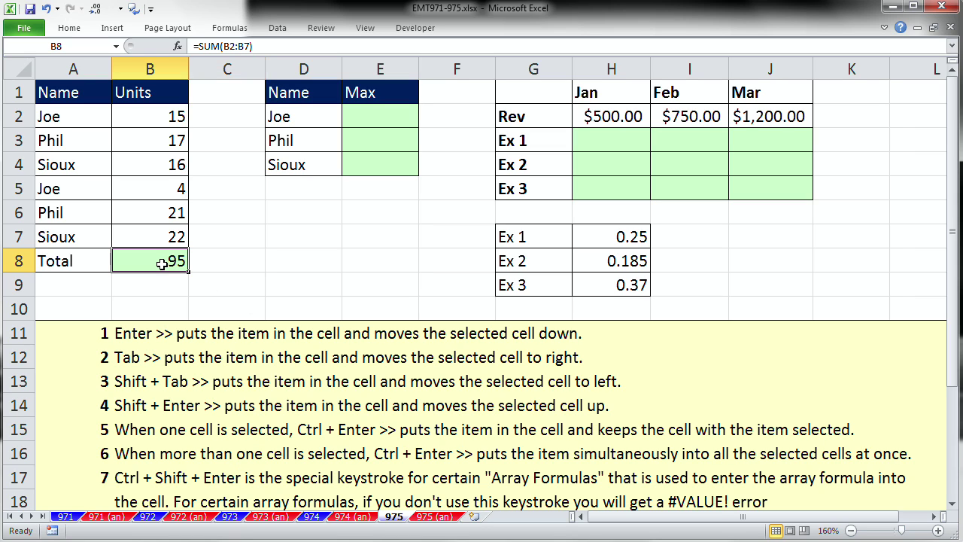
double_click(162, 264)
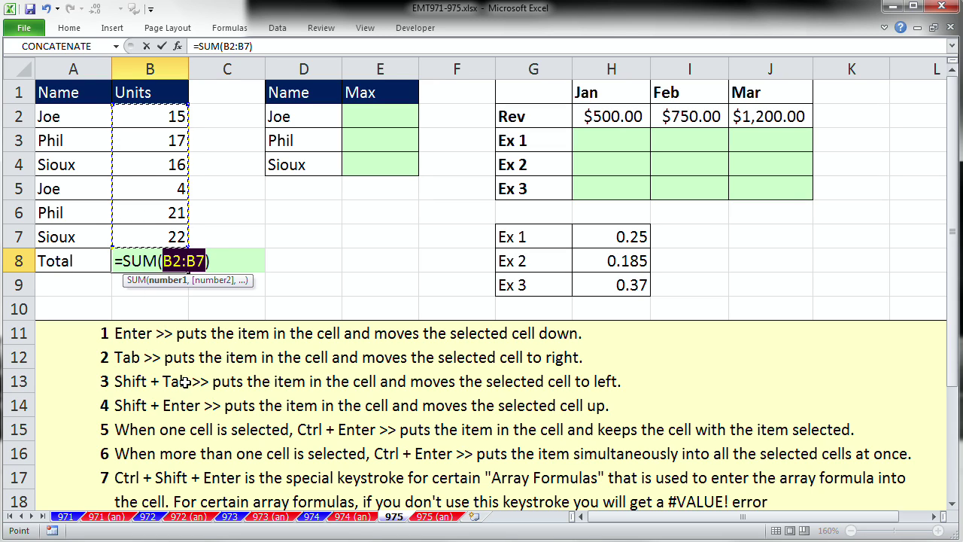
key("shift+Tab")
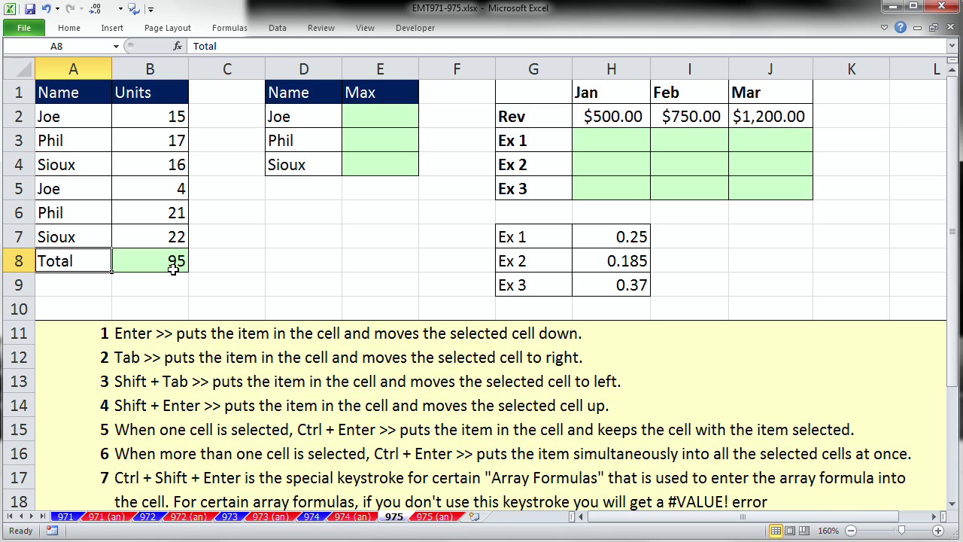
left_click(173, 264)
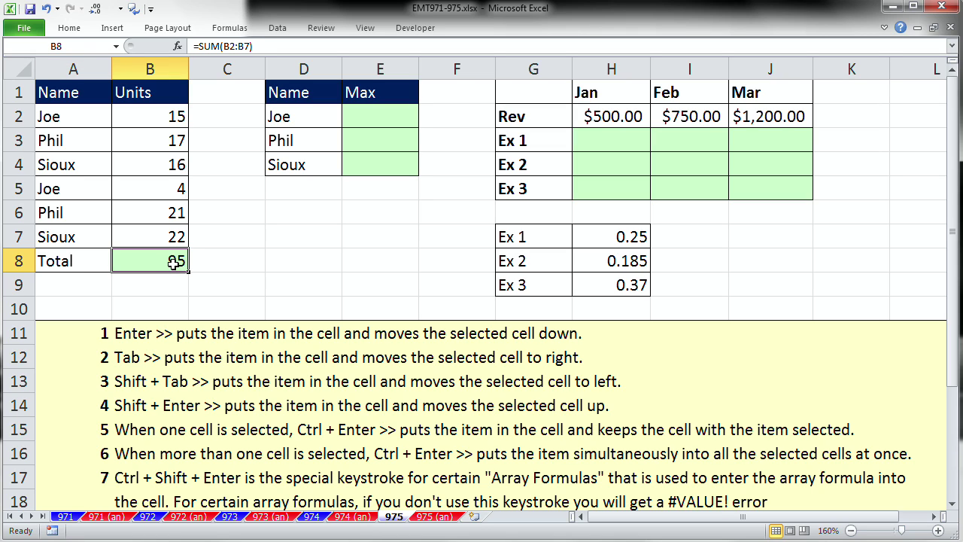
double_click(173, 264)
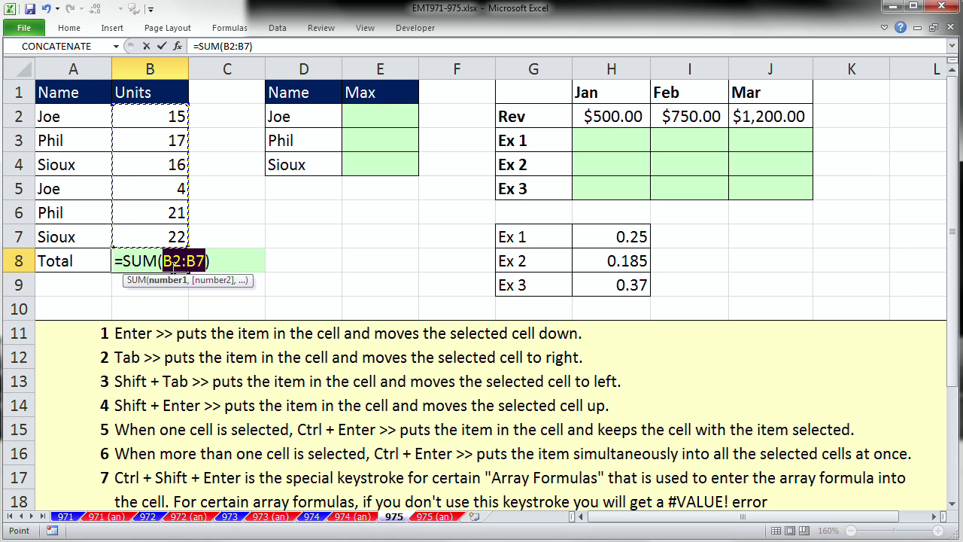
key("shift+Return")
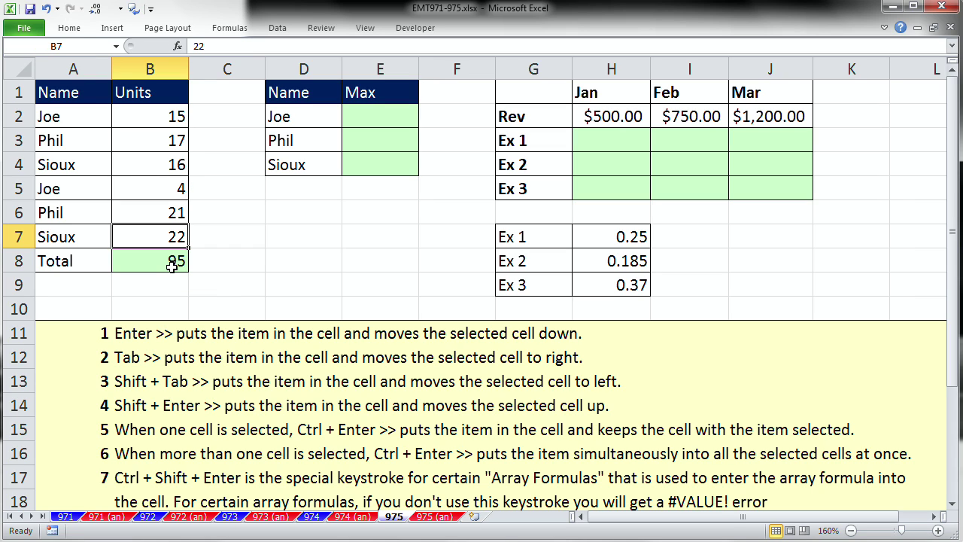
left_click(172, 264)
double_click(172, 263)
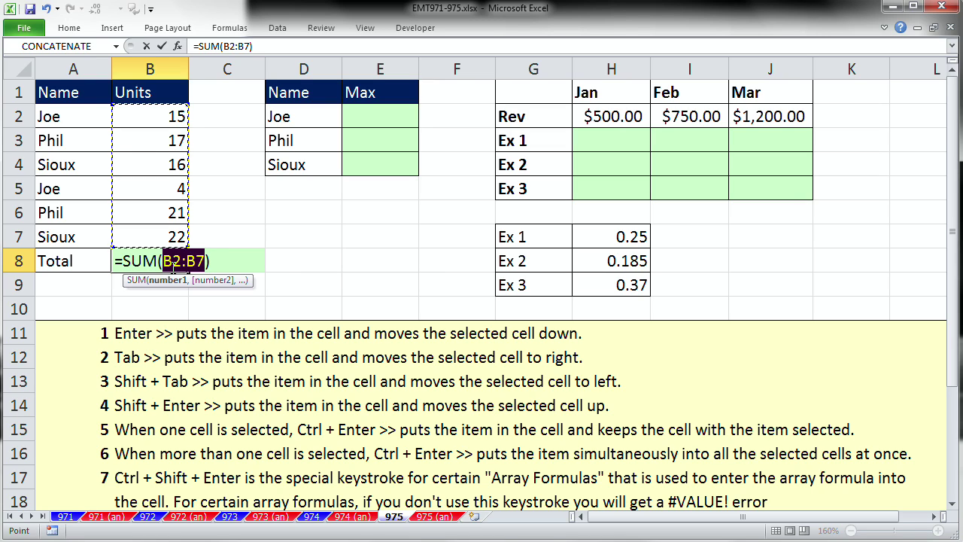
key("ctrl+Return")
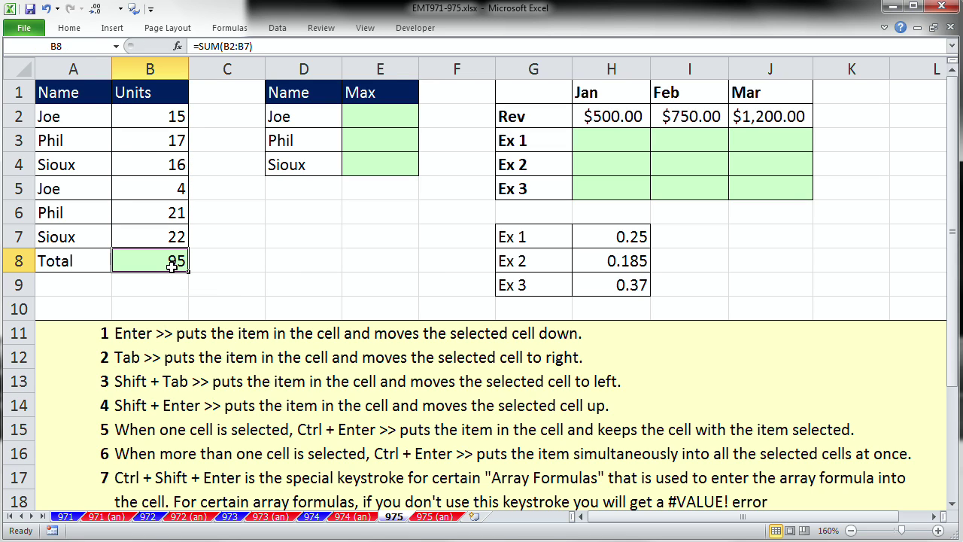
left_click(592, 140)
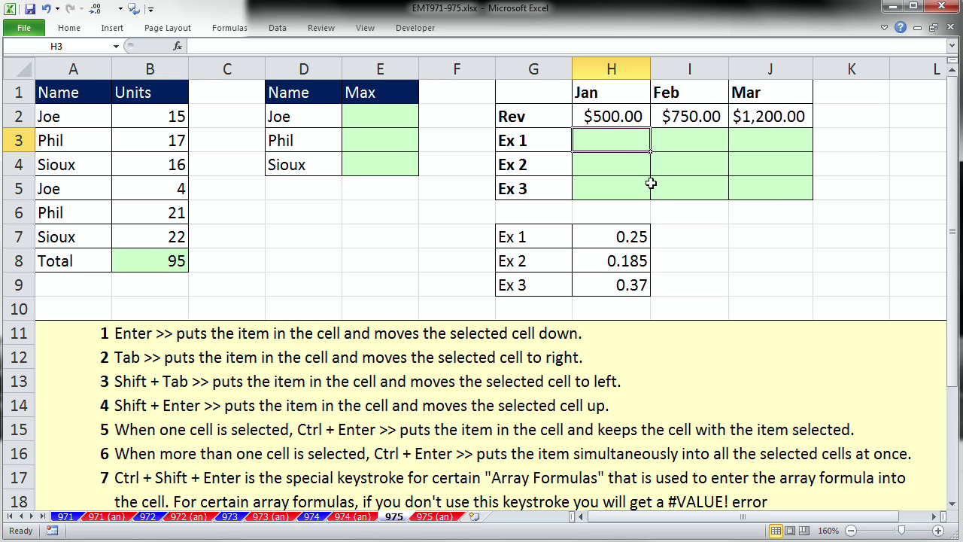
left_click_drag(613, 136, 757, 185)
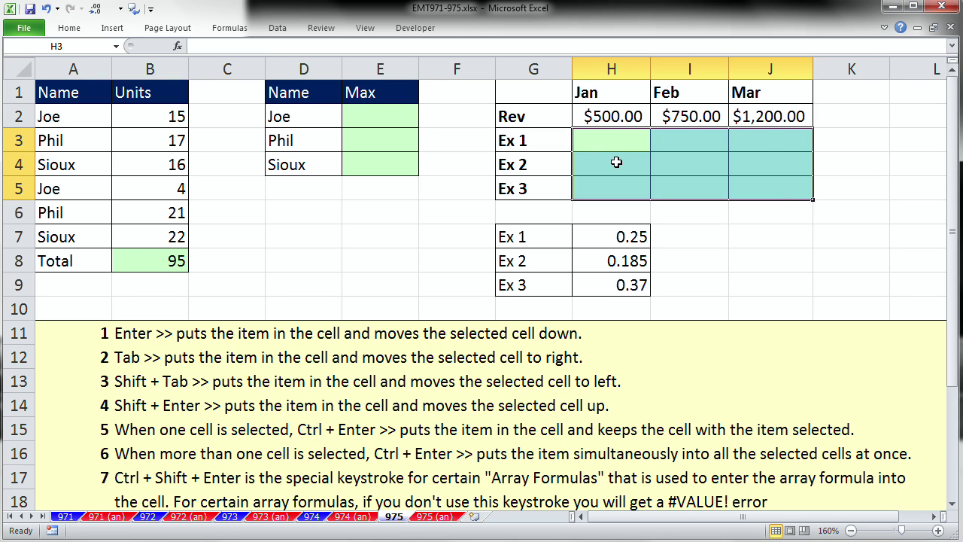
left_click(610, 116)
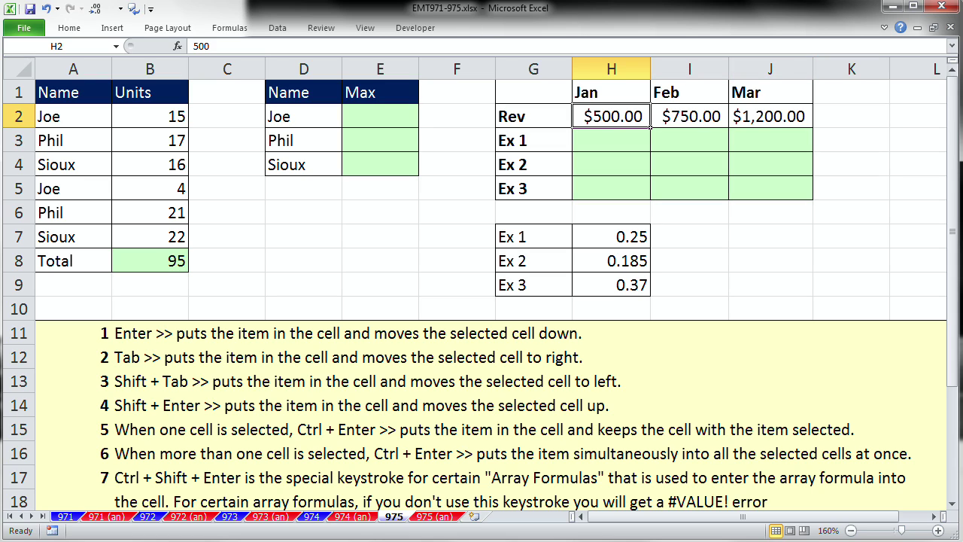
left_click(611, 140)
Step: Select the expense grid H3:J5 and build =H$2*$H7, locking row 2 and column H
left_click_drag(615, 134, 777, 187)
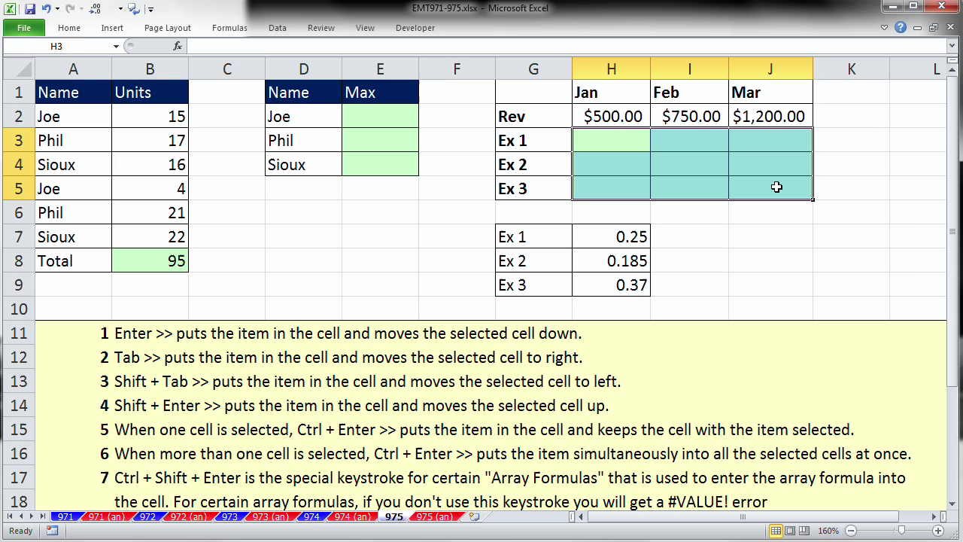
type("=")
key("Up")
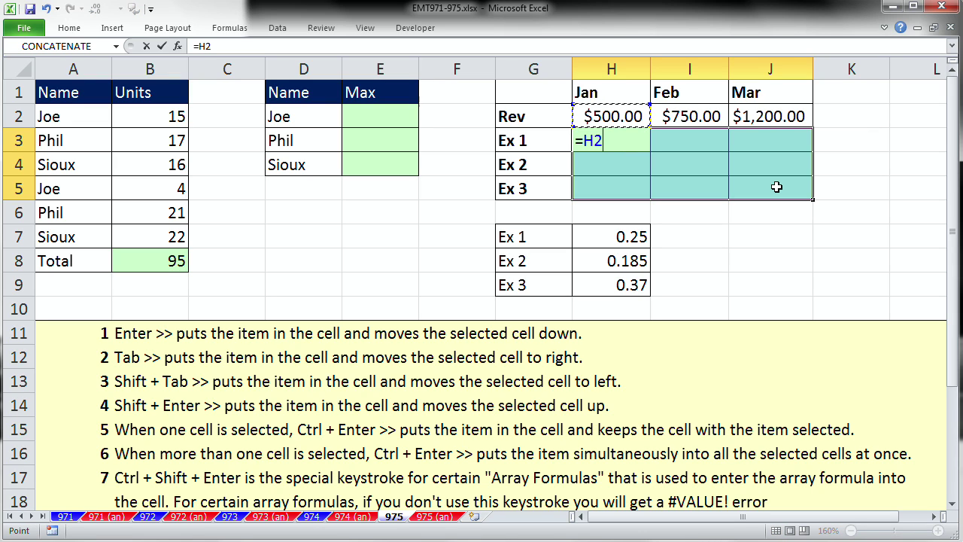
key("F4")
key("F4")
type("*")
left_click(630, 239)
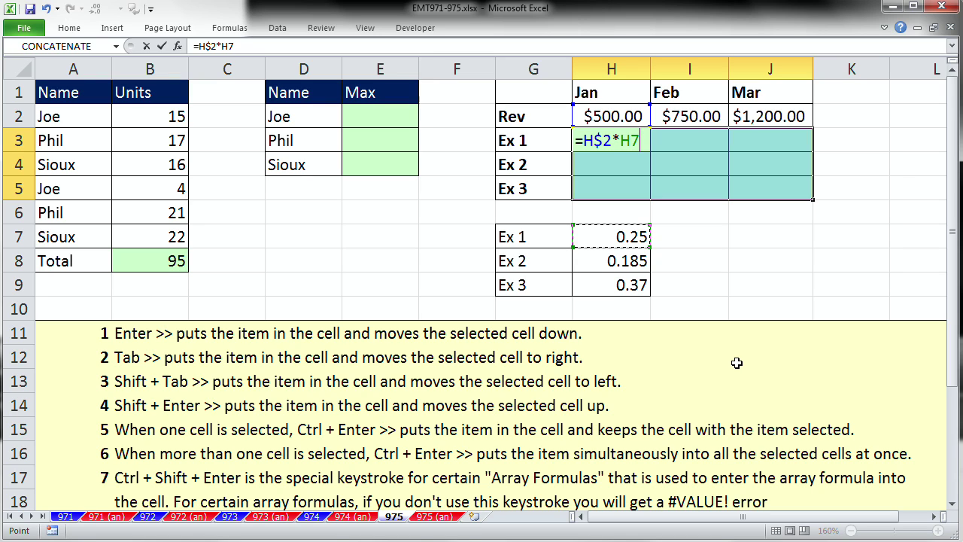
key("F4")
key("F4")
key("F4")
key("F4")
key("F4")
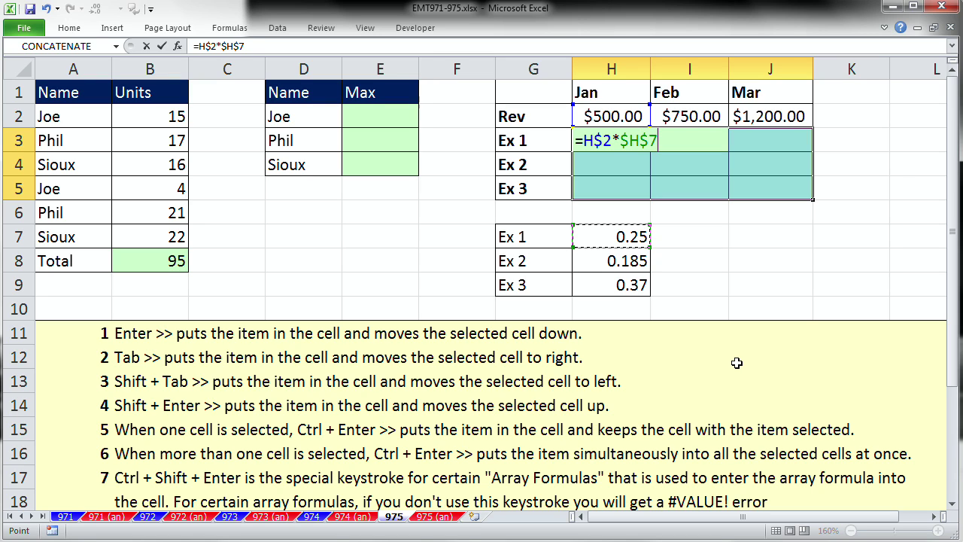
key("F4")
key("F4")
key("F4")
key("F4")
key("F4")
key("F4")
key("ctrl+Return")
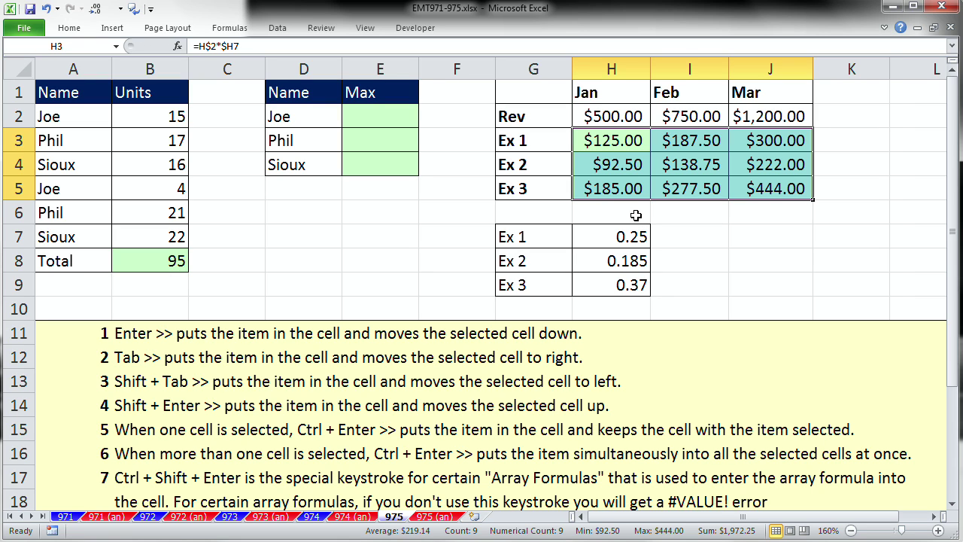
left_click(782, 190)
double_click(782, 189)
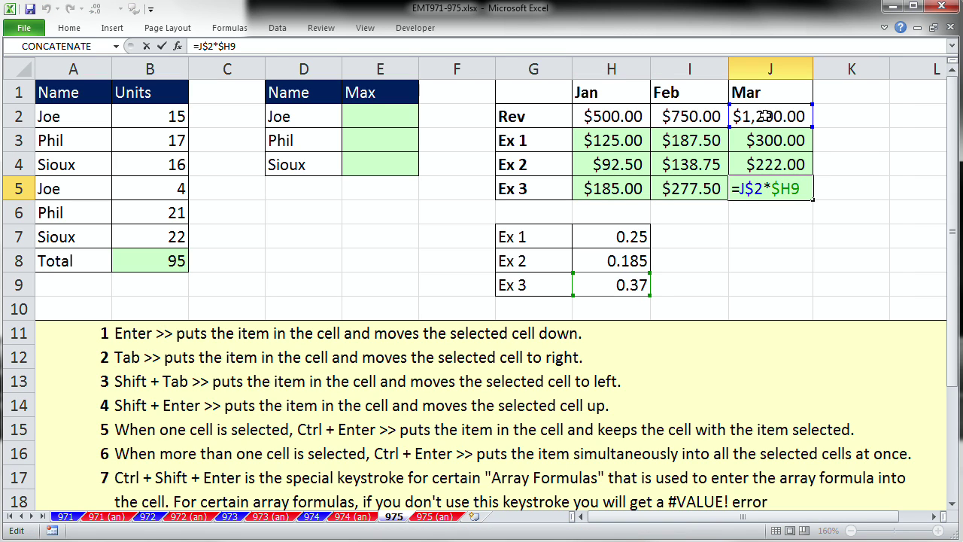
key("Escape")
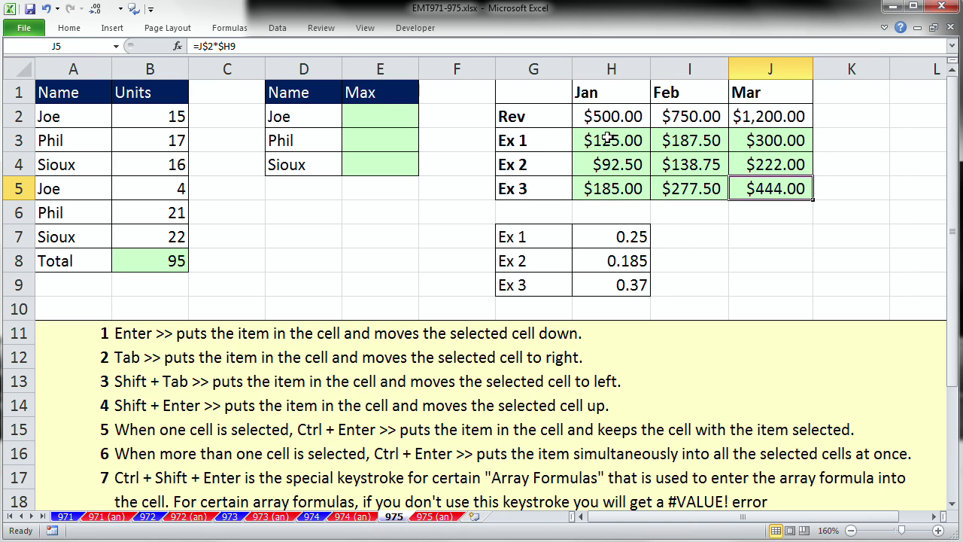
left_click_drag(608, 138, 755, 194)
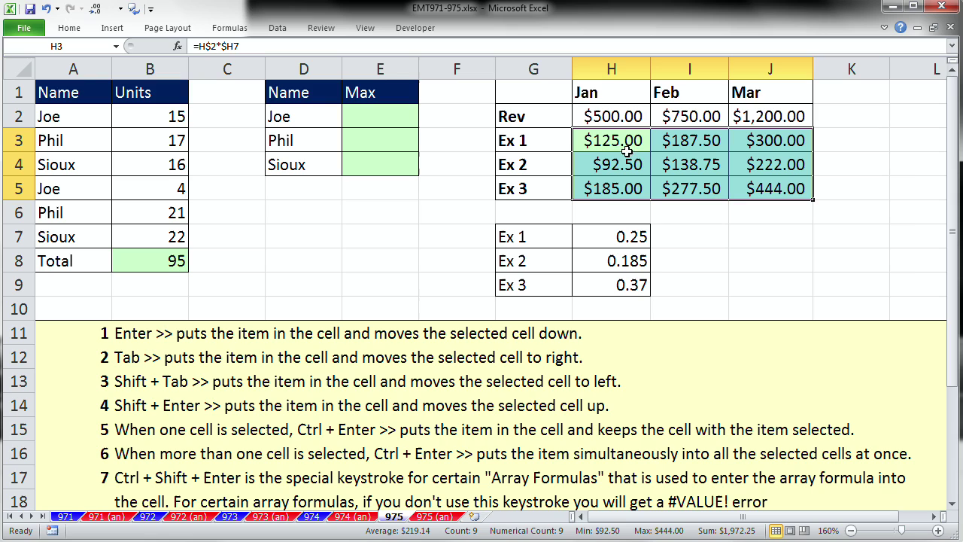
left_click(368, 121)
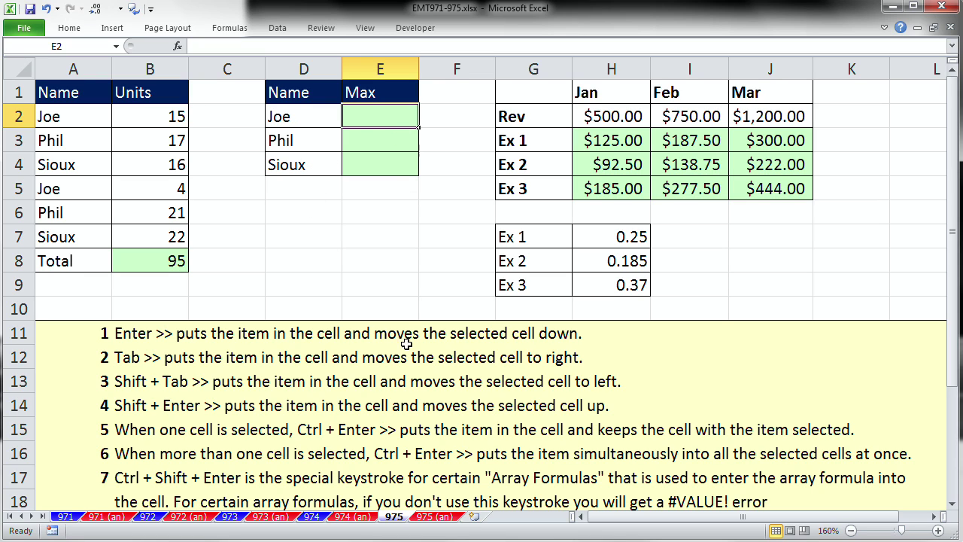
Step: Enter =MAXIF( in E2, then correct it to =MAX(IF(
type("=MA")
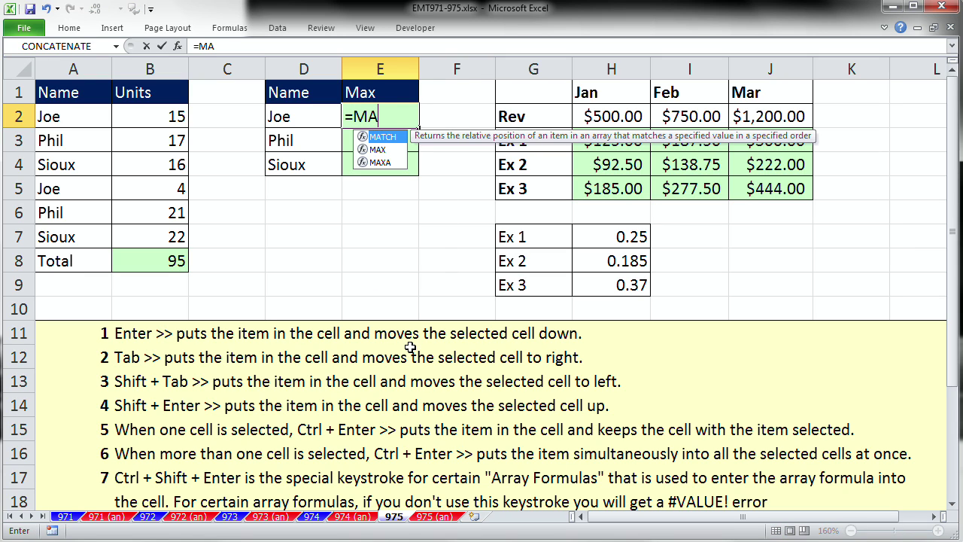
type("XIF(")
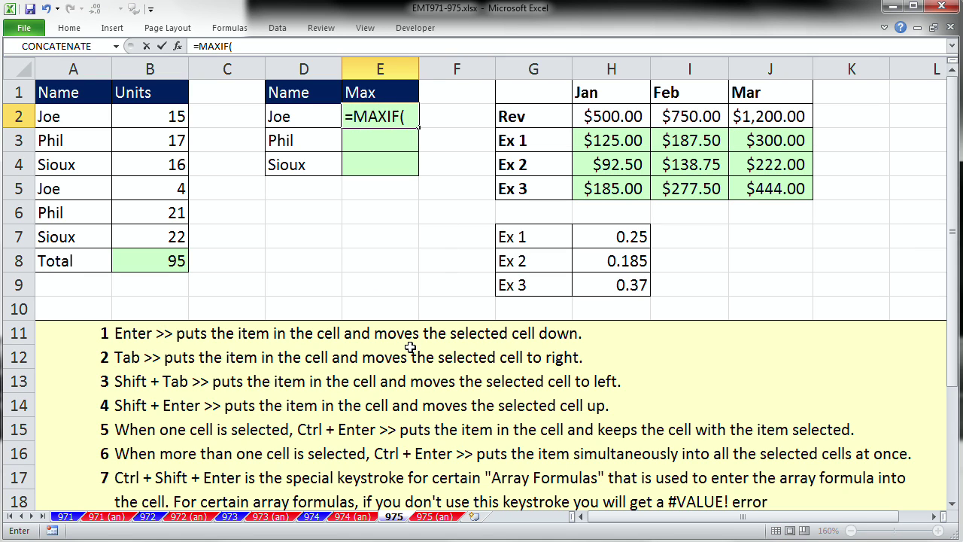
key("ctrl+Return")
double_click(401, 117)
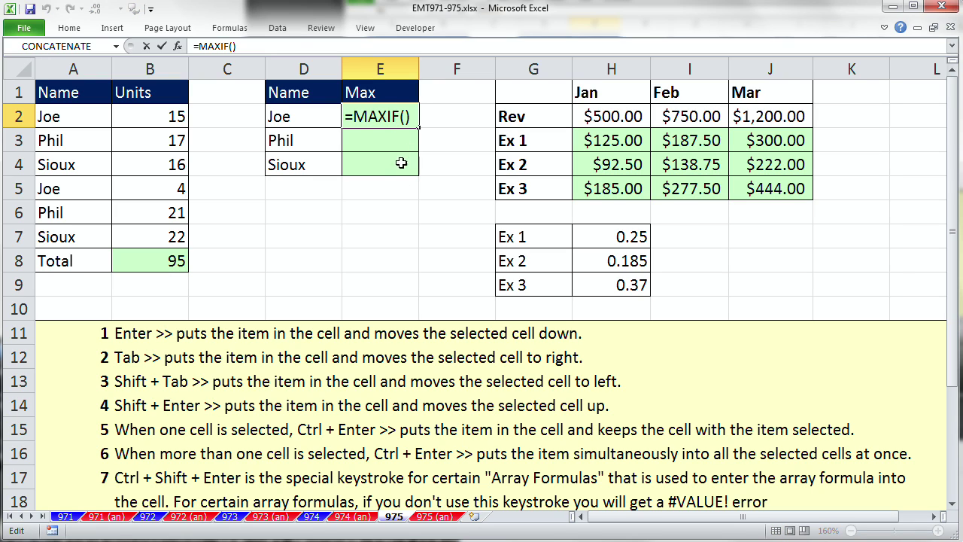
left_click_drag(387, 116, 456, 120)
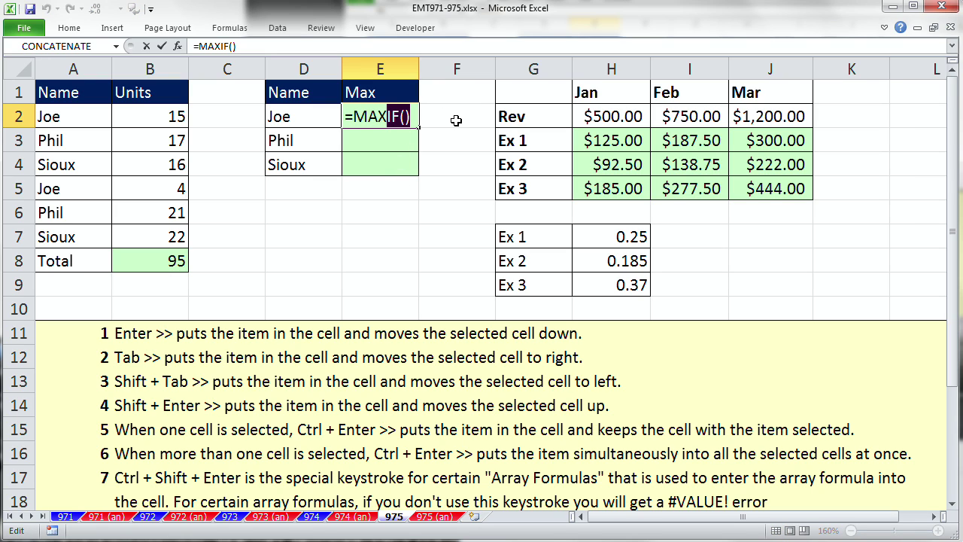
type("9")
key("BackSpace")
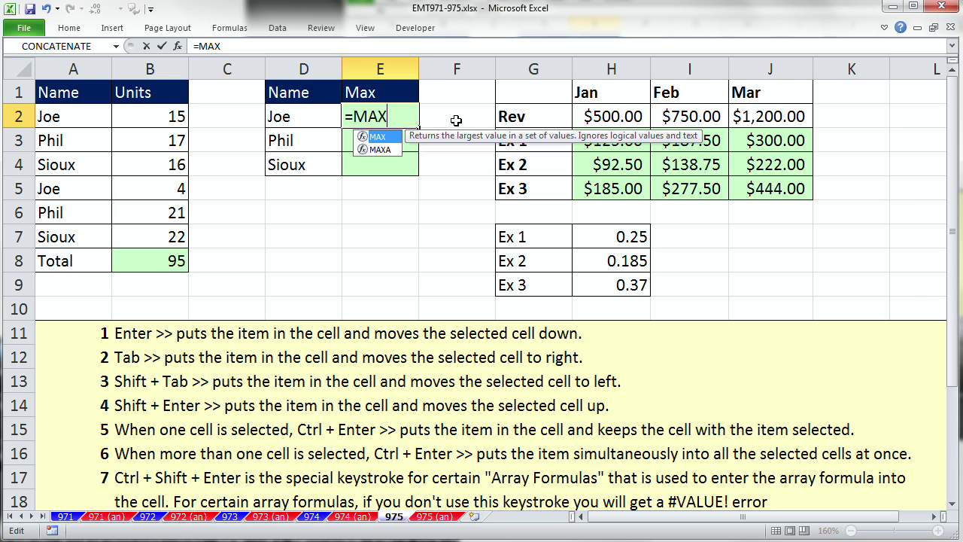
type("(")
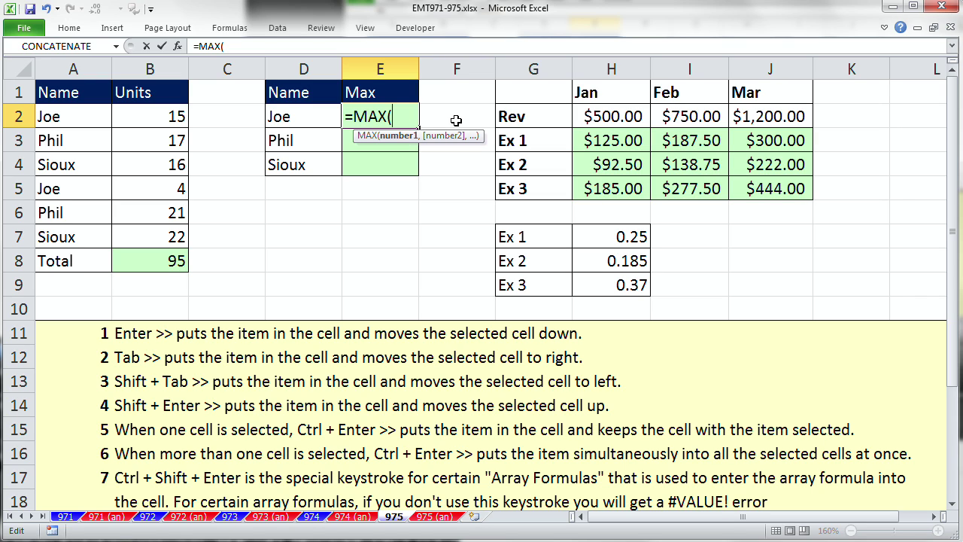
type("IF")
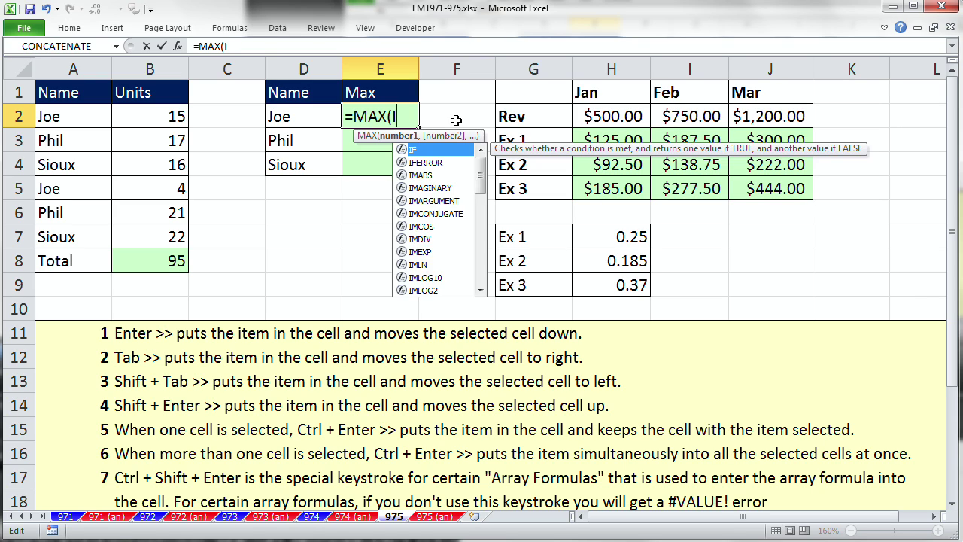
key("BackSpace")
key("BackSpace")
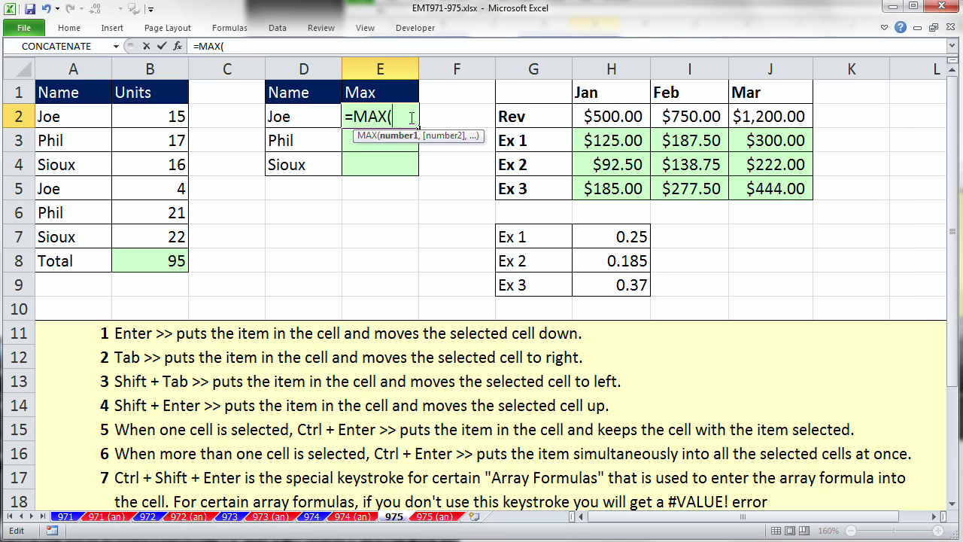
type("IF(")
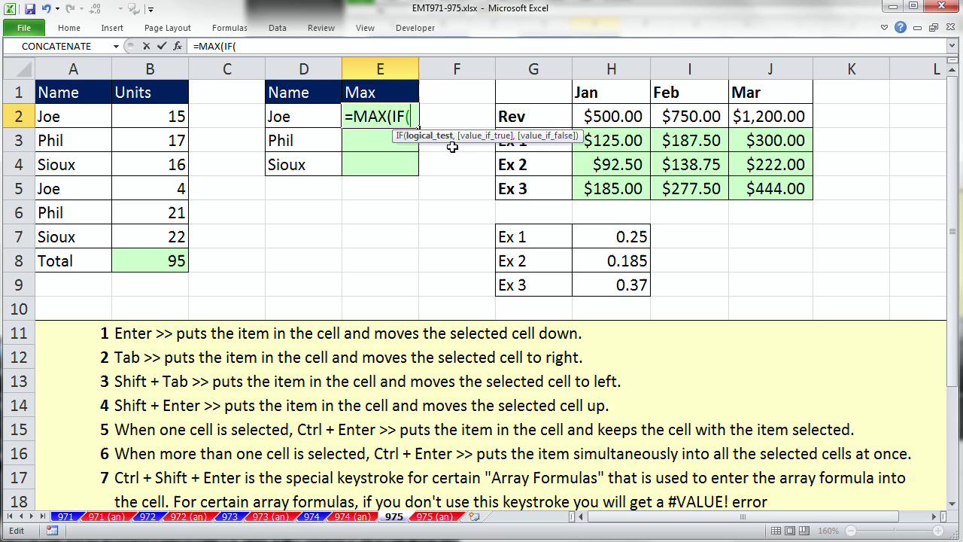
Step: Add the name test $A$2:$A$7=D2 to the formula and select it
left_click_drag(49, 113, 67, 237)
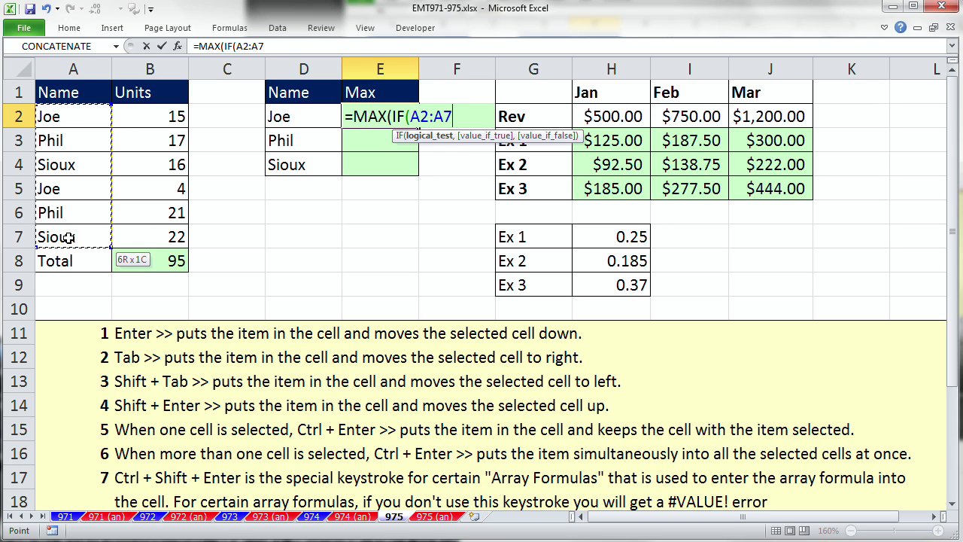
key("F4")
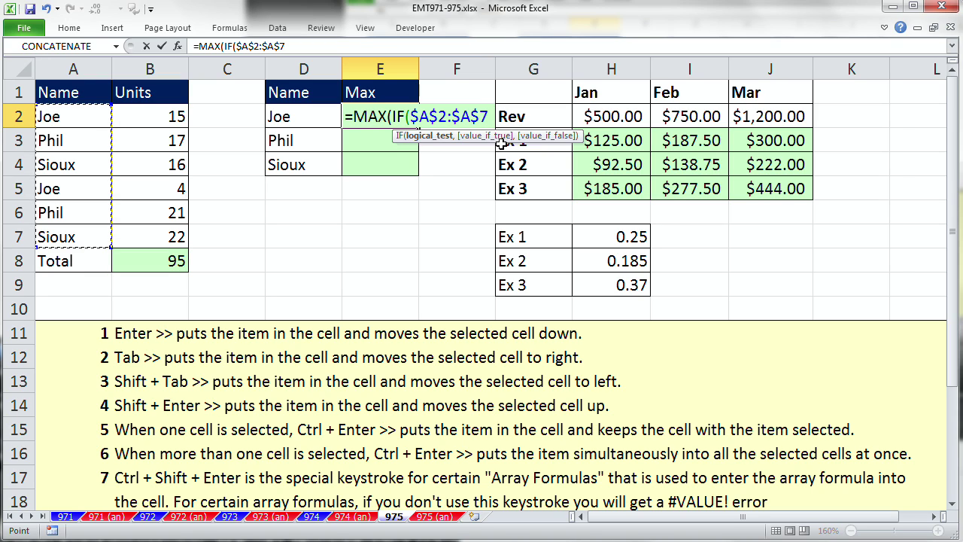
type("=")
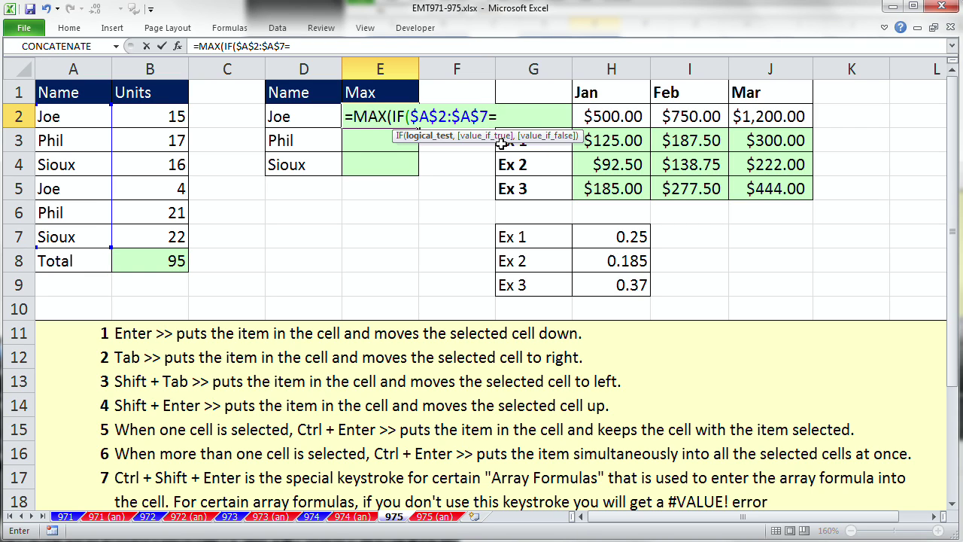
left_click(280, 114)
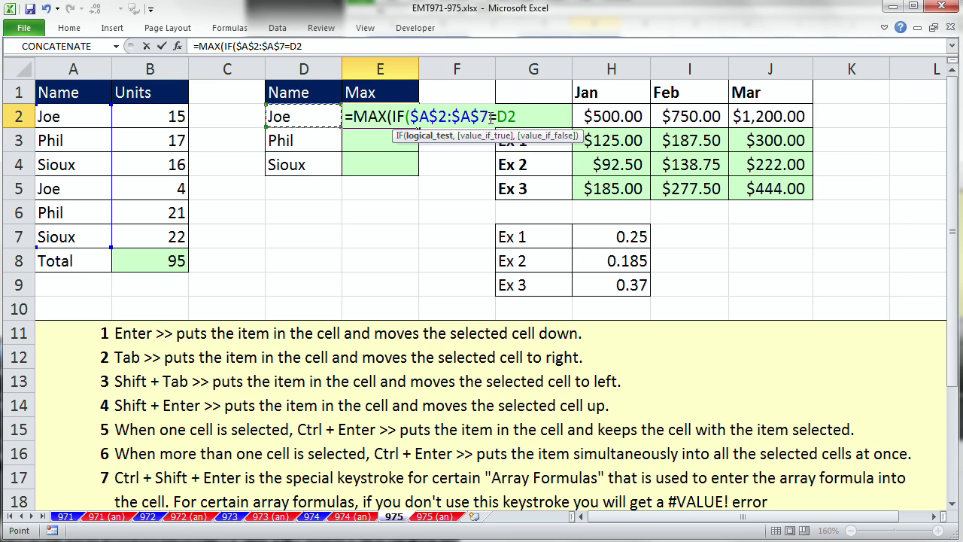
left_click_drag(489, 116, 497, 116)
left_click_drag(530, 115, 410, 117)
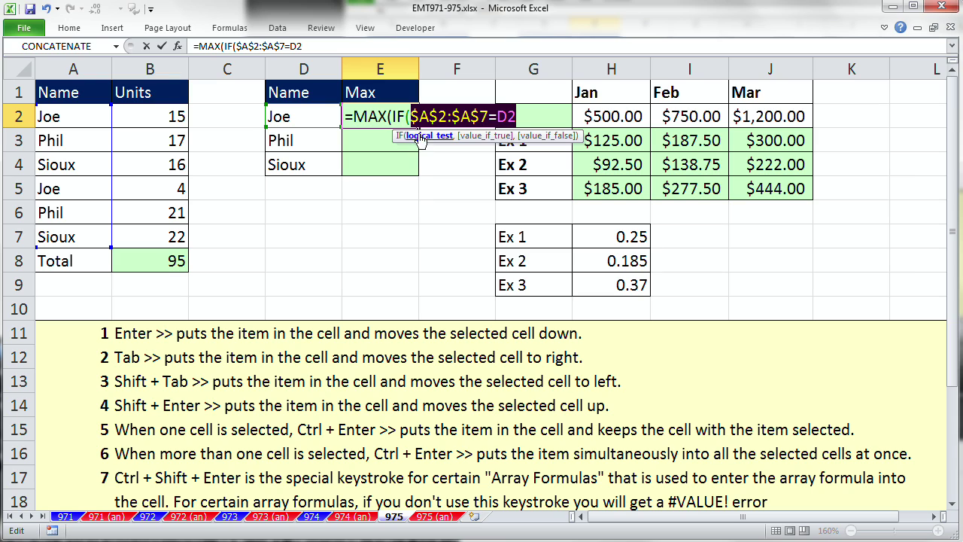
key("F9")
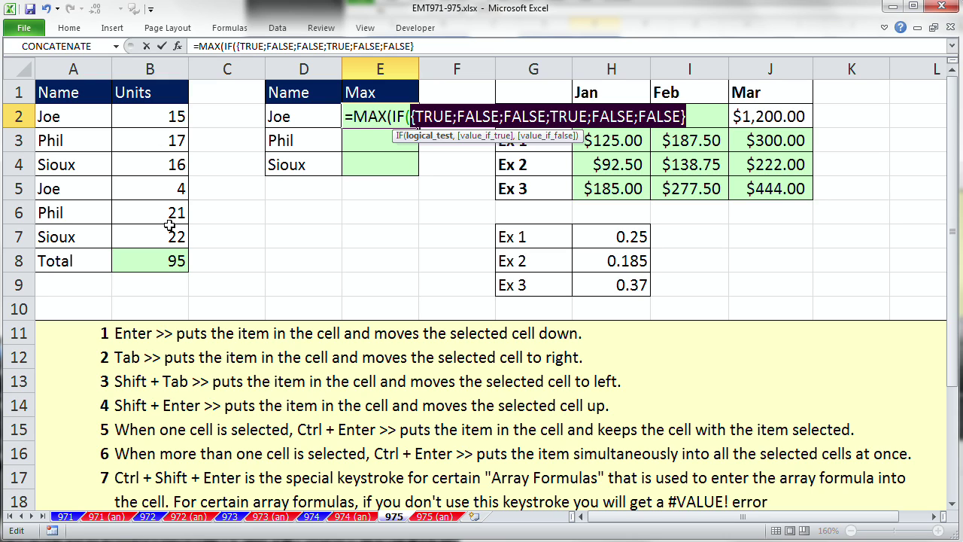
key("ctrl+z")
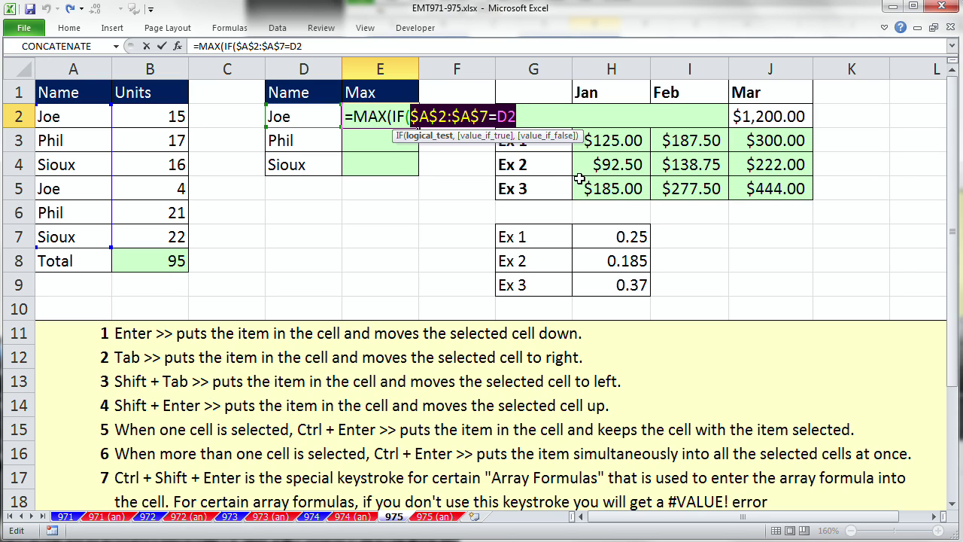
left_click(534, 117)
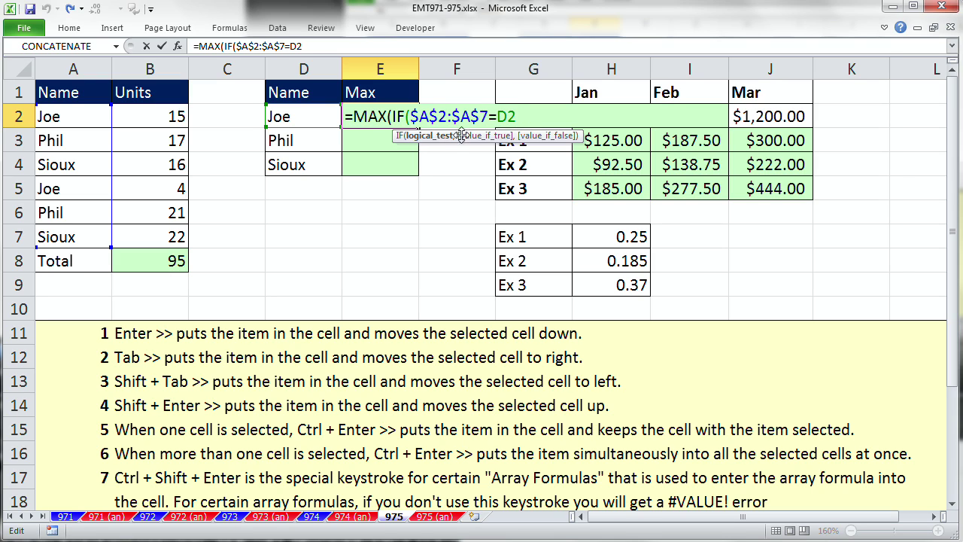
Step: Add the locked Units range $B$2:$B$7 as IF's value and close IF without a false value
type(",")
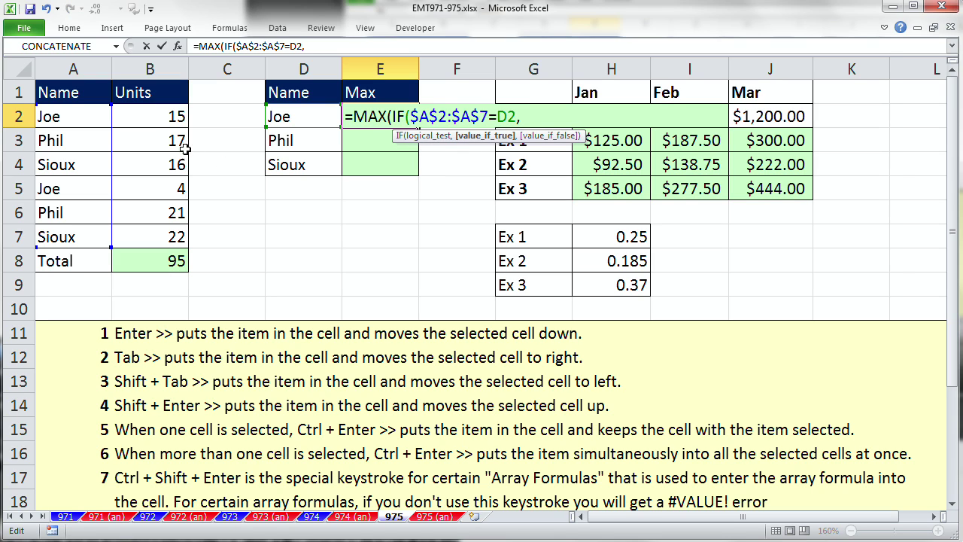
left_click_drag(150, 135, 173, 242)
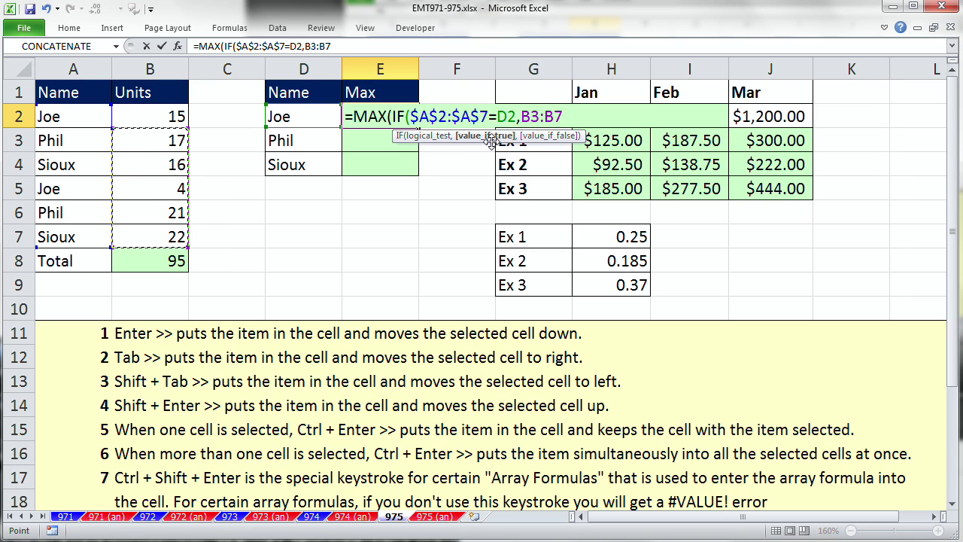
key("F4")
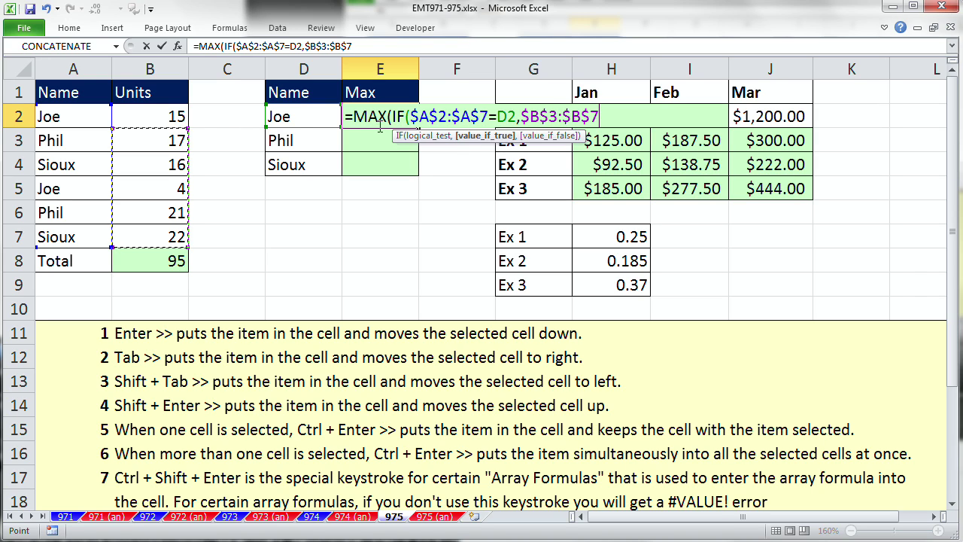
left_click_drag(522, 116, 599, 116)
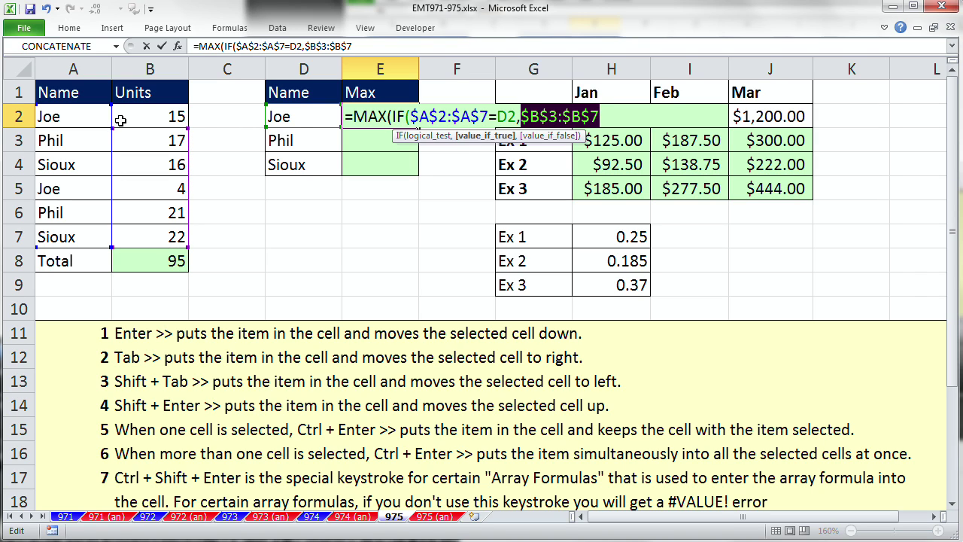
left_click_drag(142, 116, 156, 230)
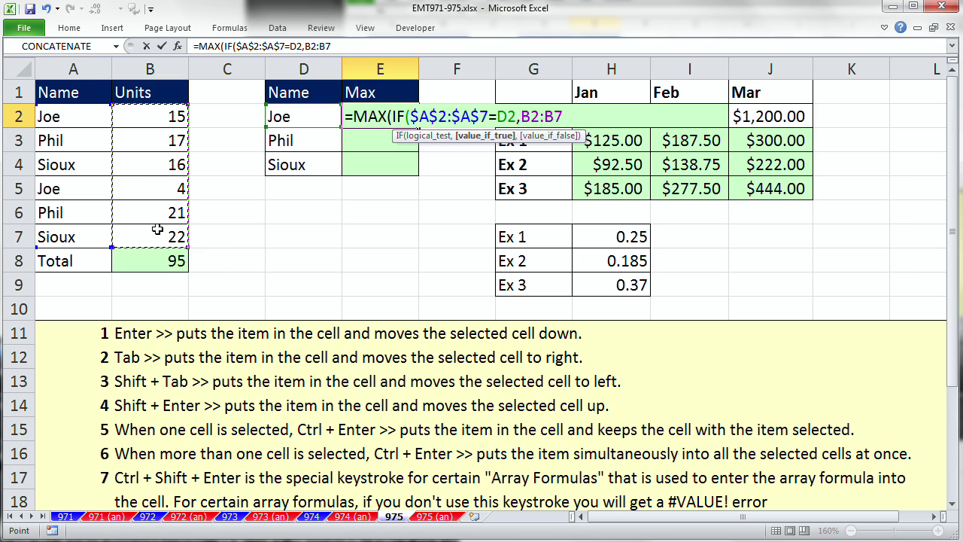
key("F4")
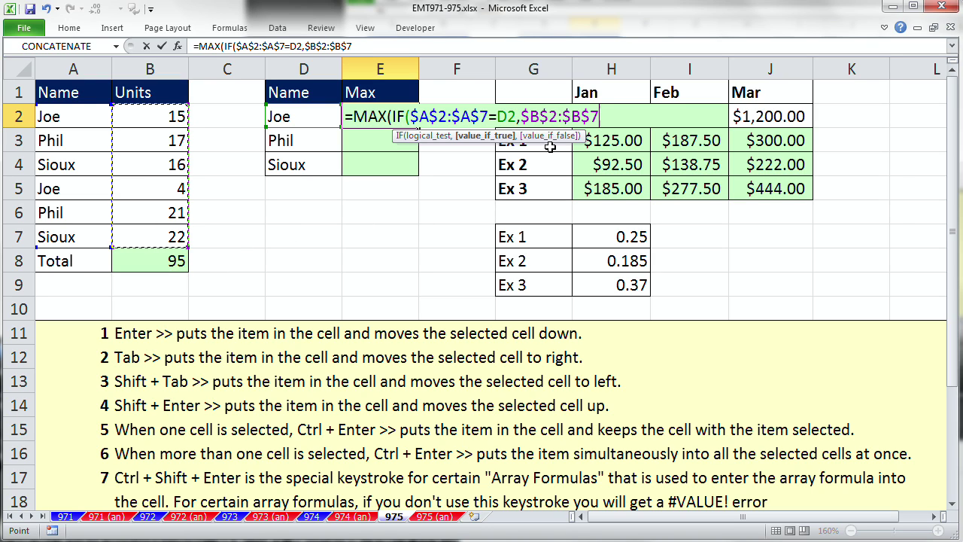
type(",")
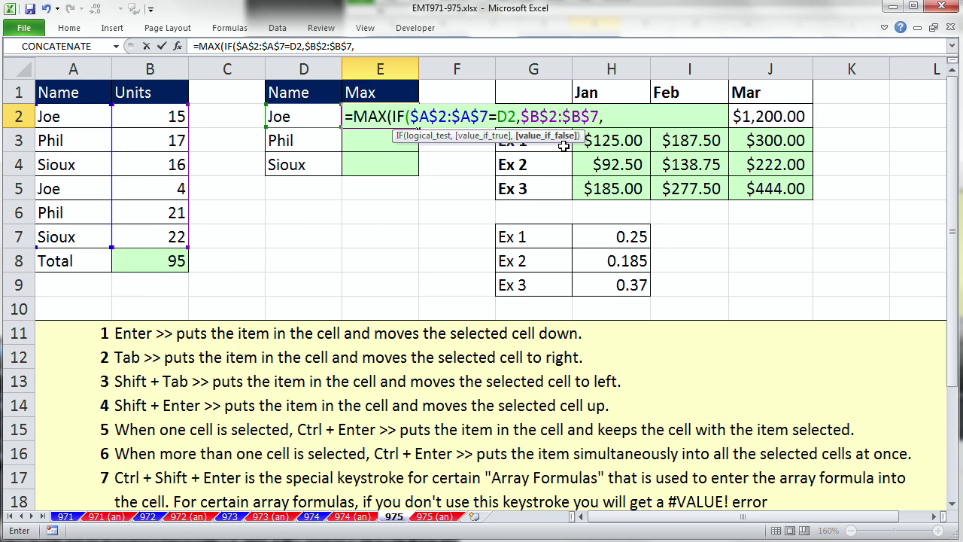
key("BackSpace")
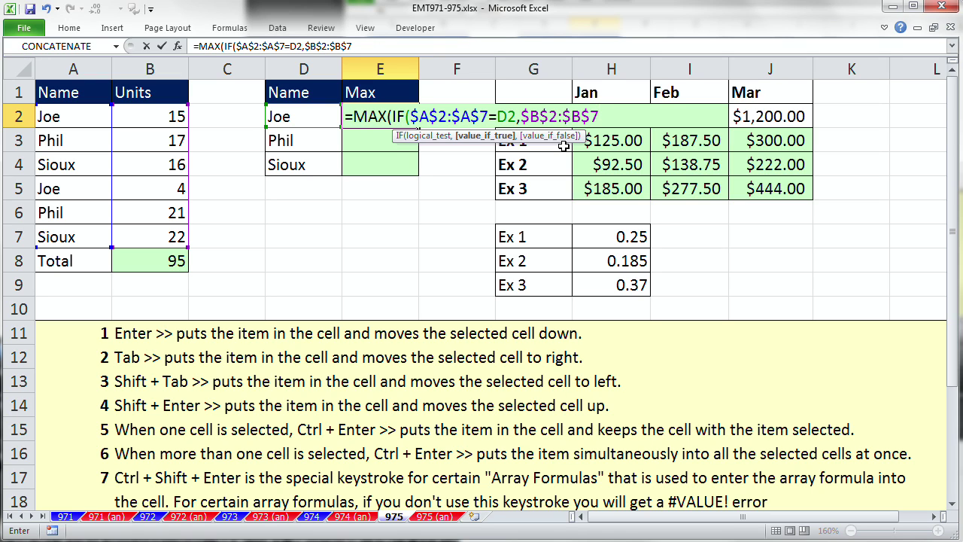
type(")")
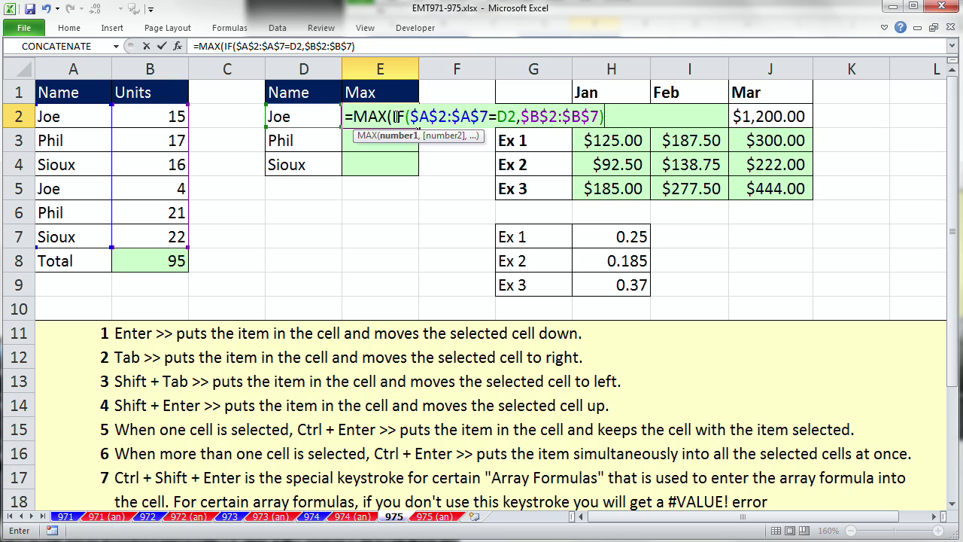
Step: Evaluate the IF part with F9 to see {15;FALSE;FALSE;4;FALSE;FALSE}, undo, and close MAX
left_click_drag(392, 116, 699, 134)
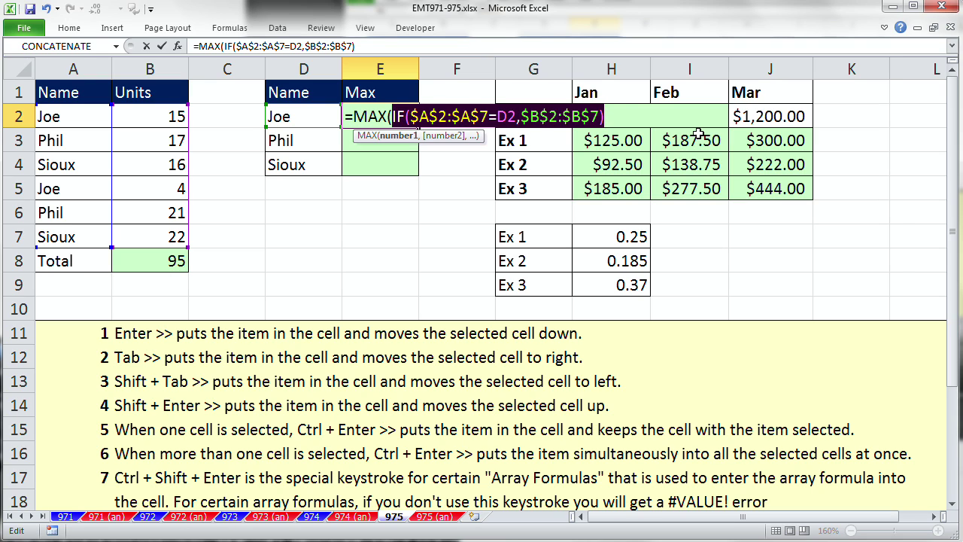
key("F9")
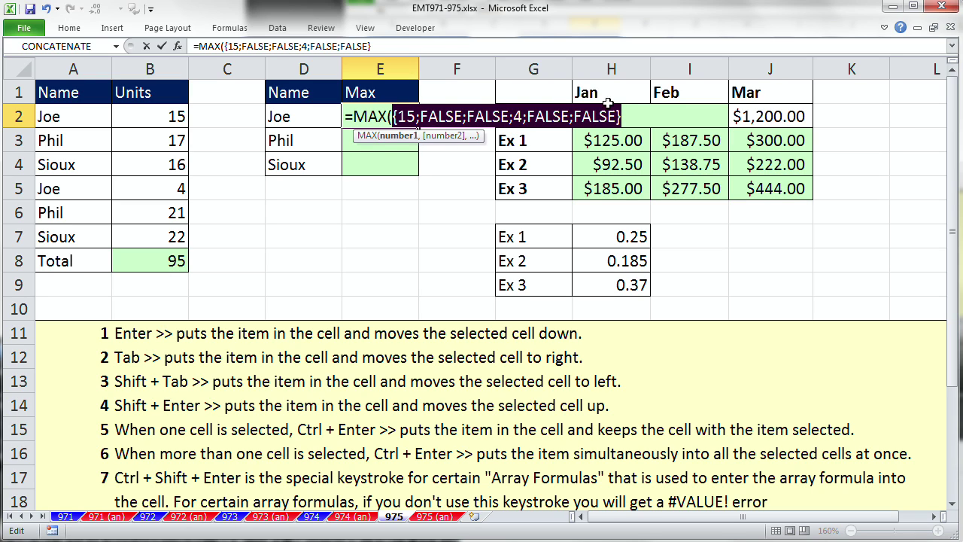
key("ctrl+z")
left_click(651, 117)
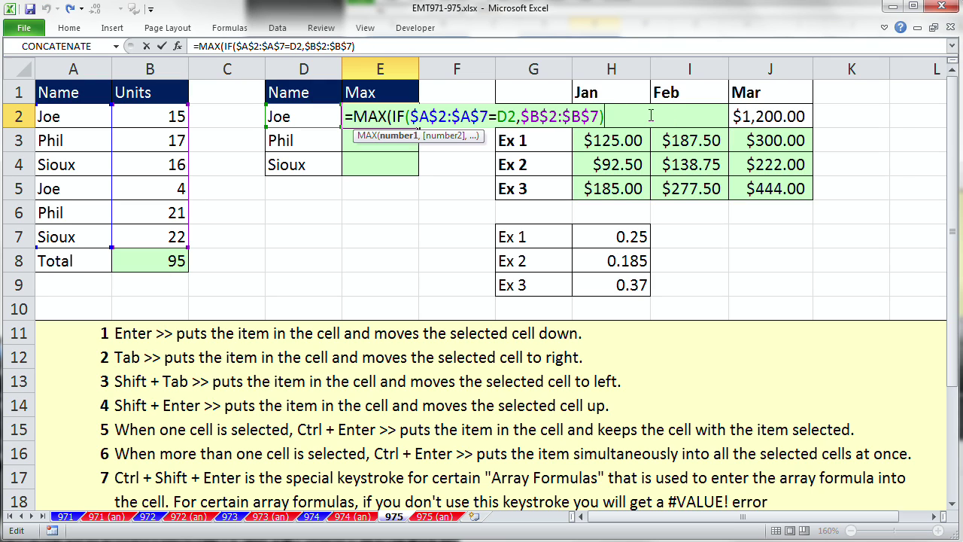
type(")")
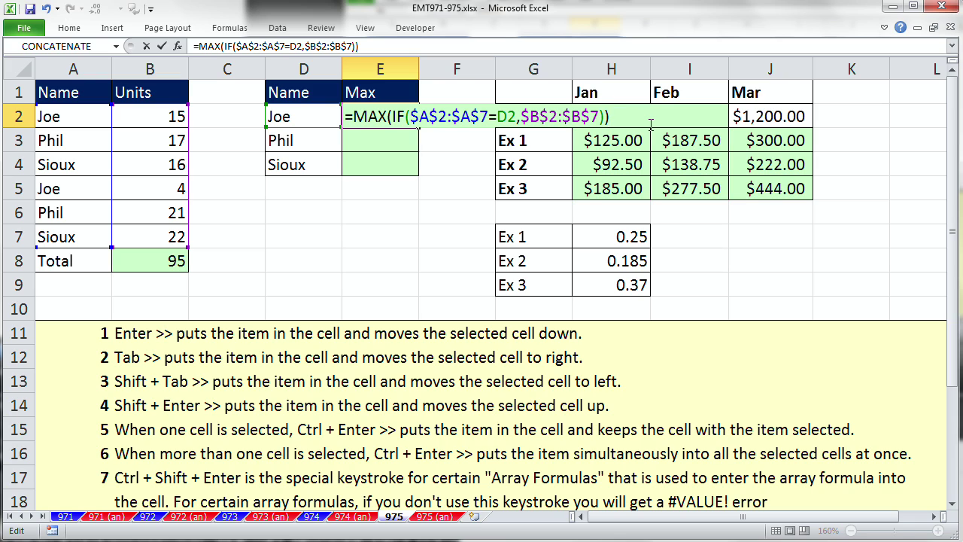
Step: Array-enter E2 (15), fill it down to E4 for 21 and 22, and reopen E2
key("ctrl+shift+Return")
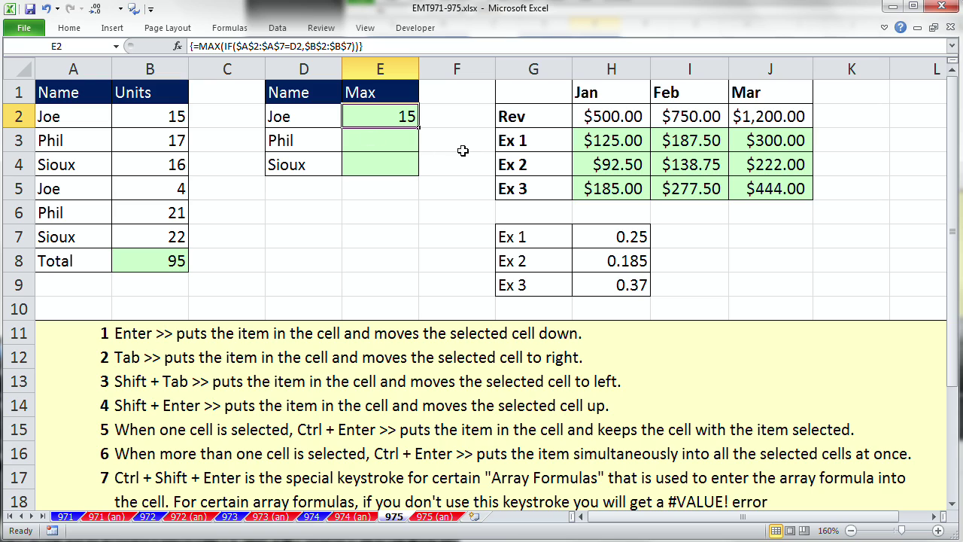
left_click_drag(421, 128, 420, 172)
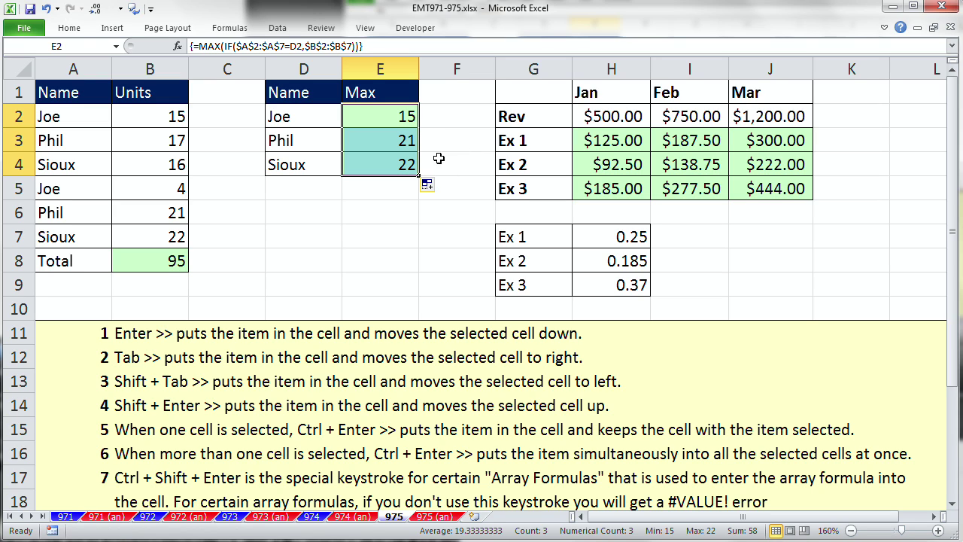
double_click(360, 116)
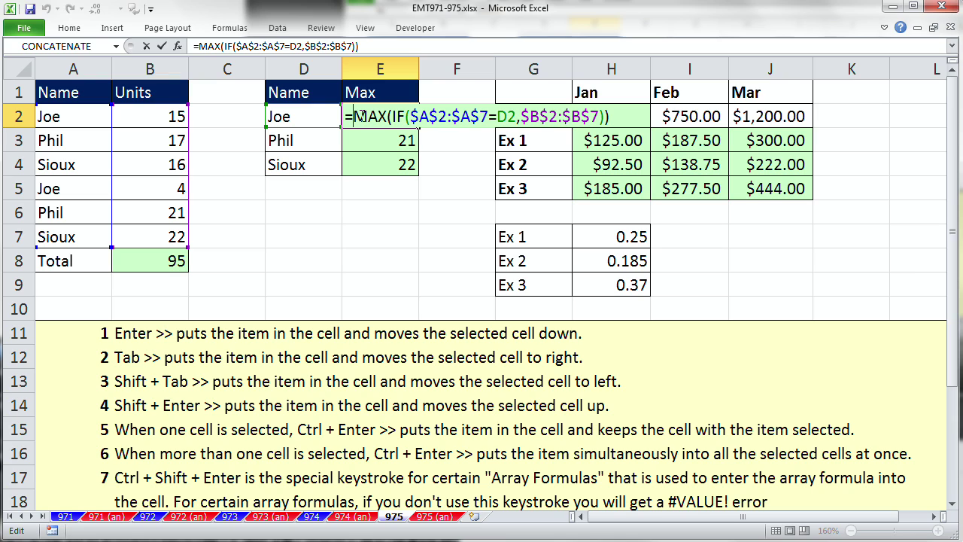
Step: Commit E2 normally to show the wrong 22, then copy its formula and array-enter it again
key("ctrl+shift+Return")
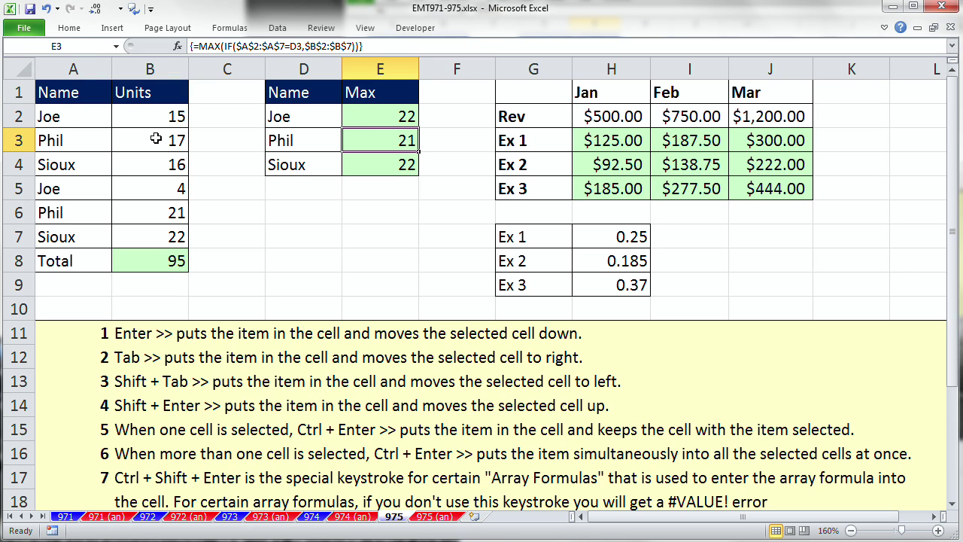
left_click(378, 118)
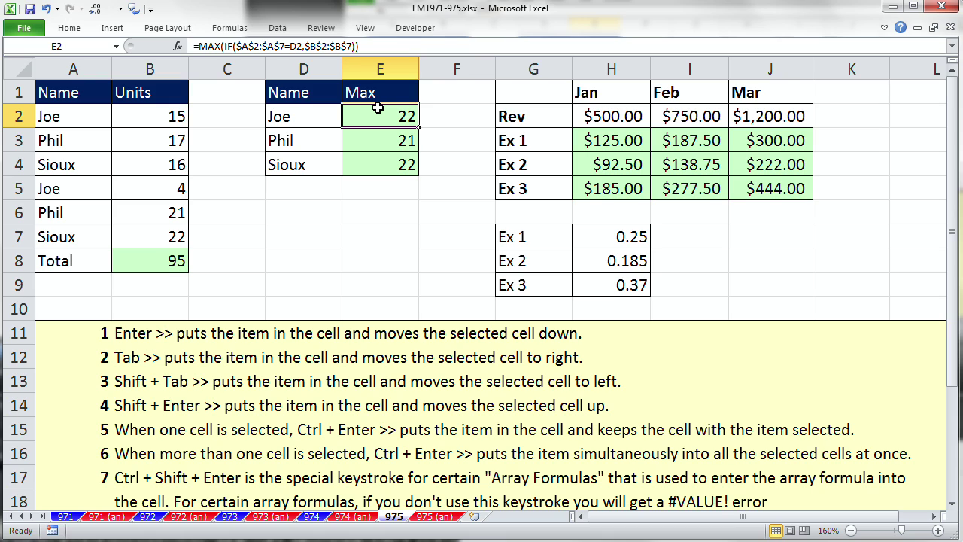
double_click(378, 110)
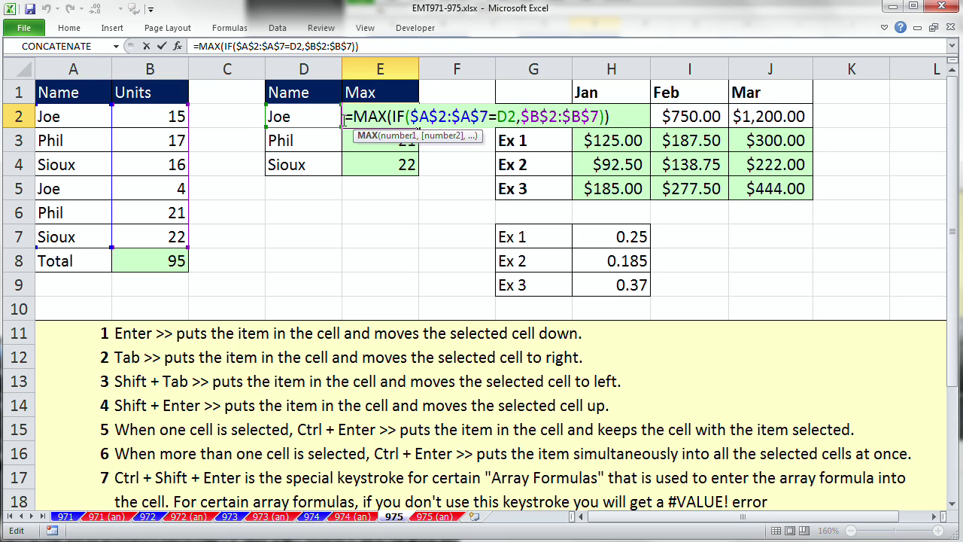
left_click_drag(342, 120, 648, 112)
key("ctrl+c")
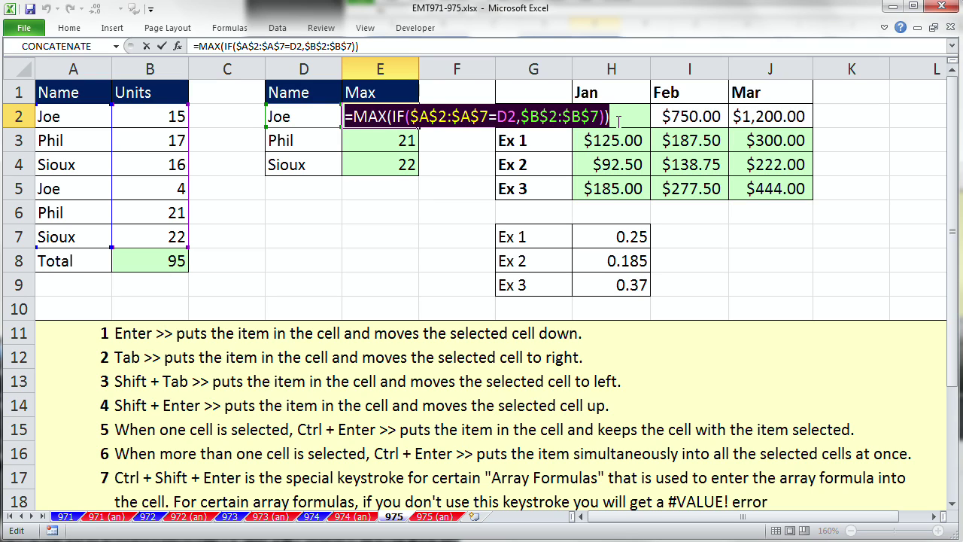
key("ctrl+shift+Return")
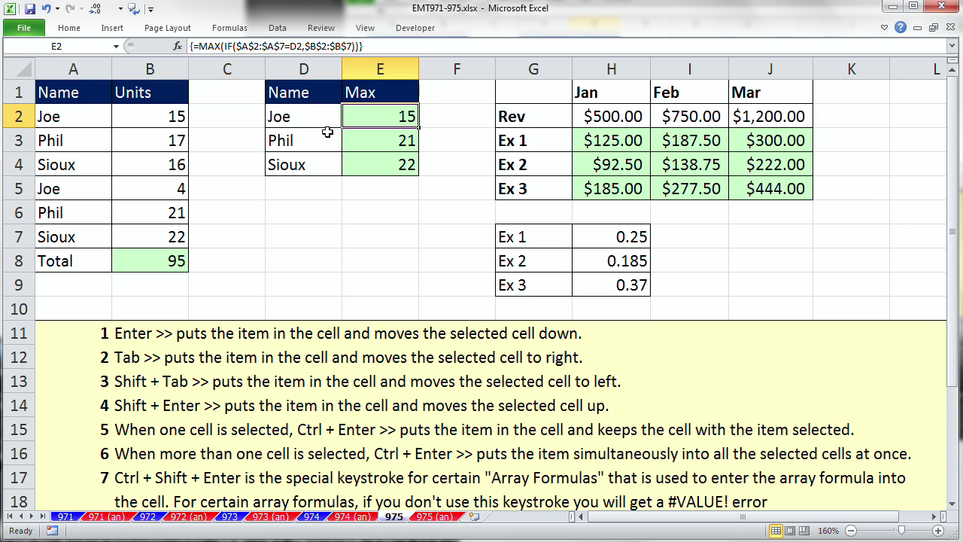
Step: Paste Joe's max formula into D9, see #VALUE!, then array-enter it to return 15
left_click(308, 281)
key("BackSpace")
key("ctrl+v")
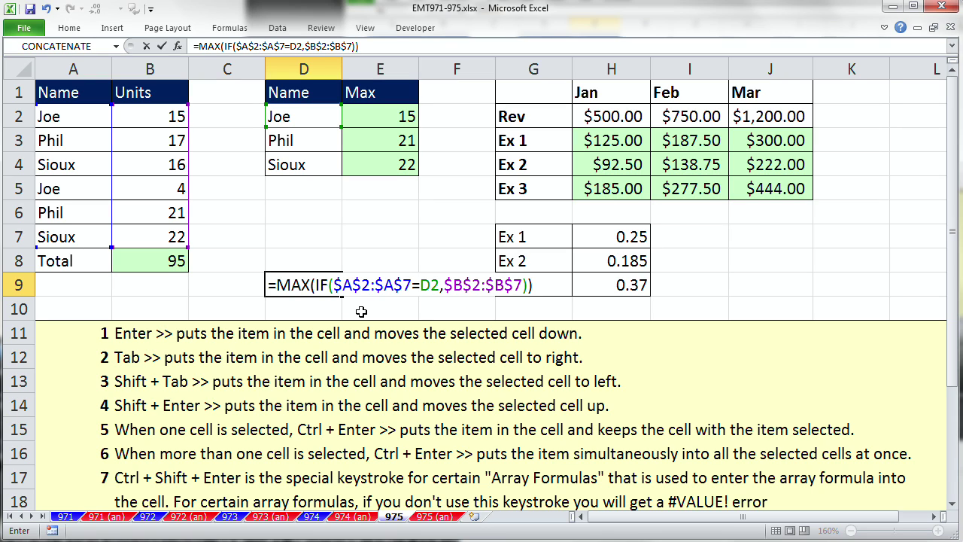
key("Return")
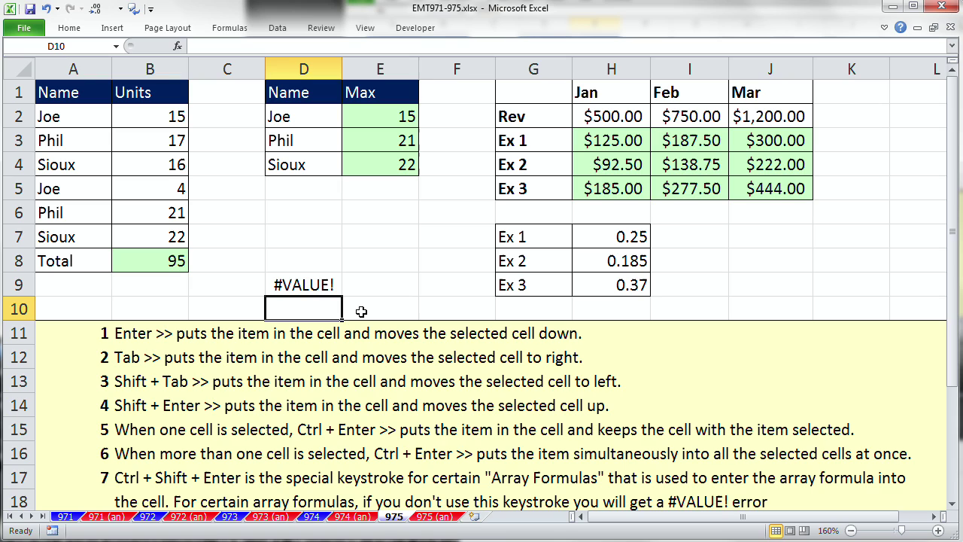
left_click(289, 285)
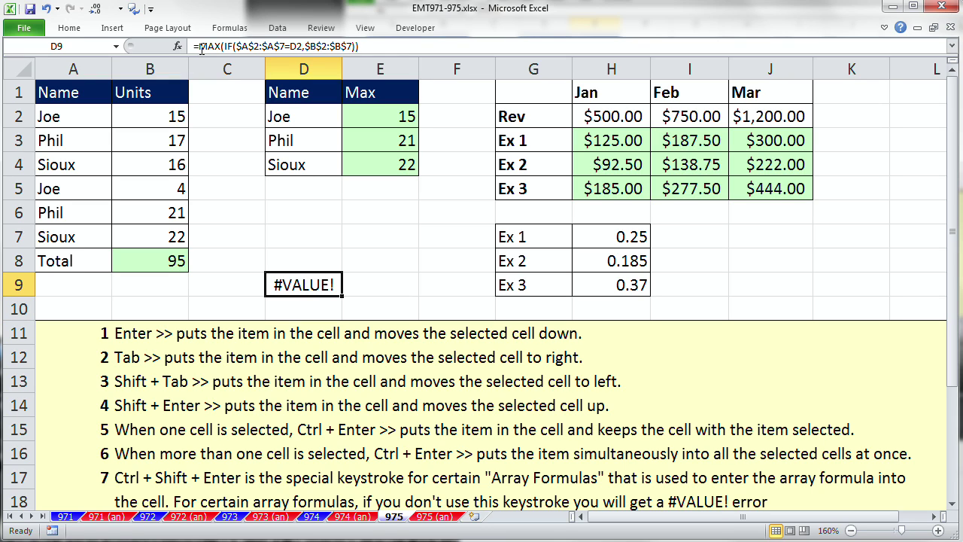
key("F2")
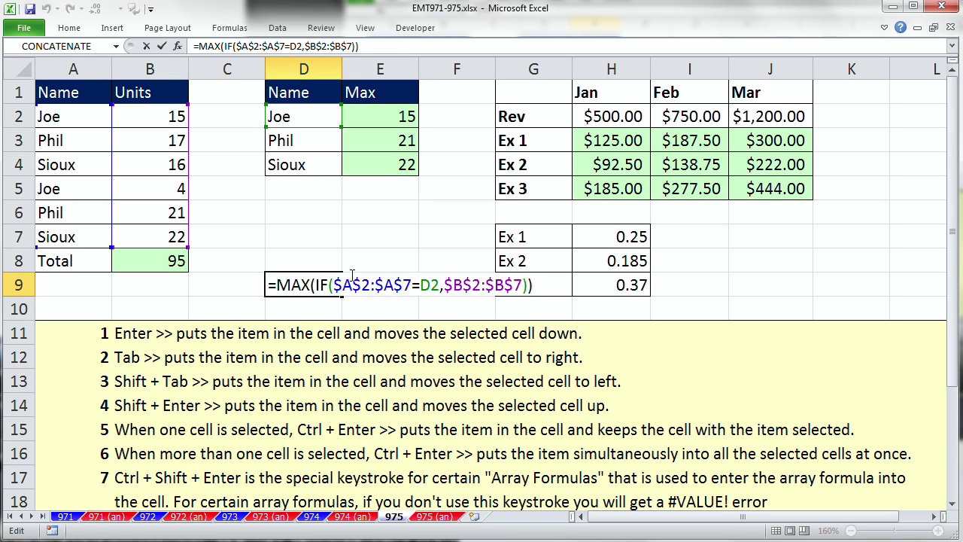
key("ctrl+shift+Return")
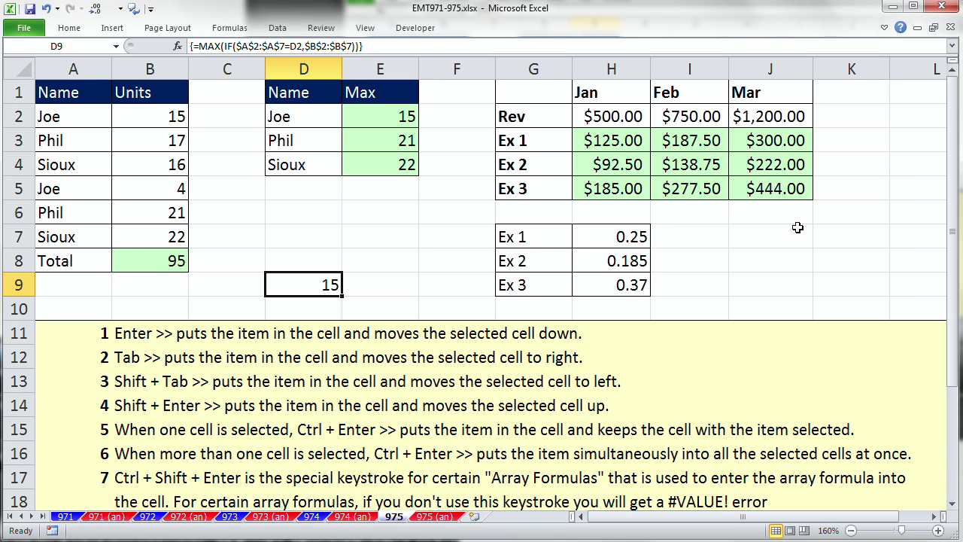
Step: Review the expense grid H3:J5, then reopen E2's formula with the cursor at its end
left_click_drag(608, 140, 776, 187)
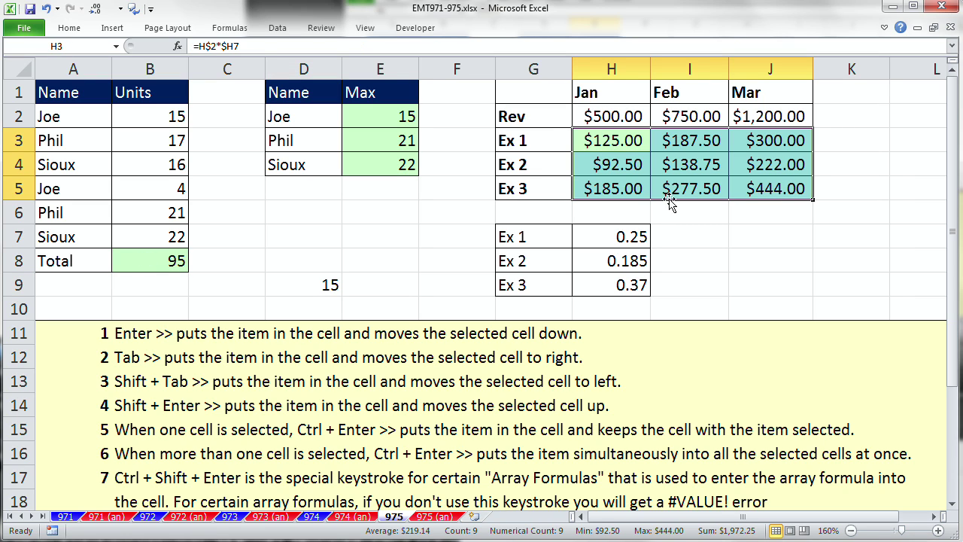
left_click(372, 119)
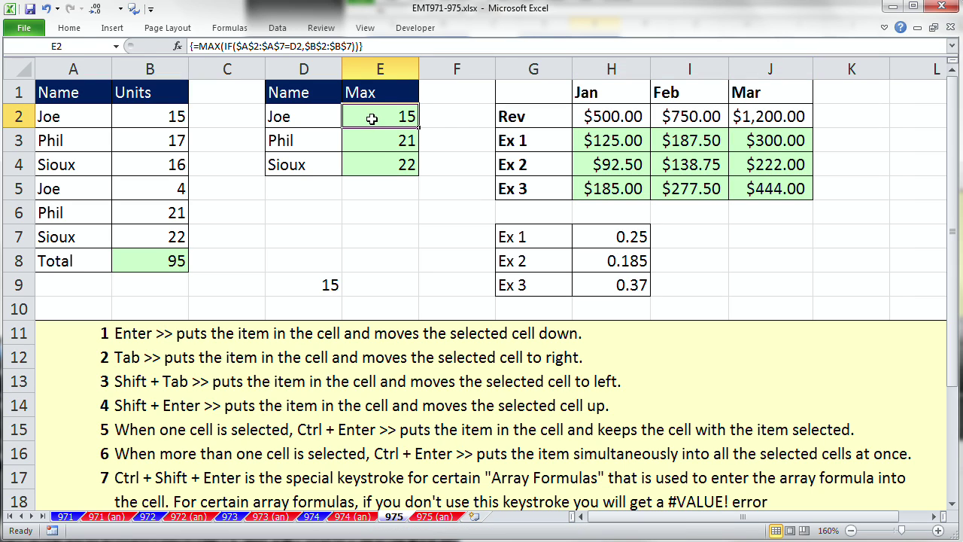
double_click(372, 119)
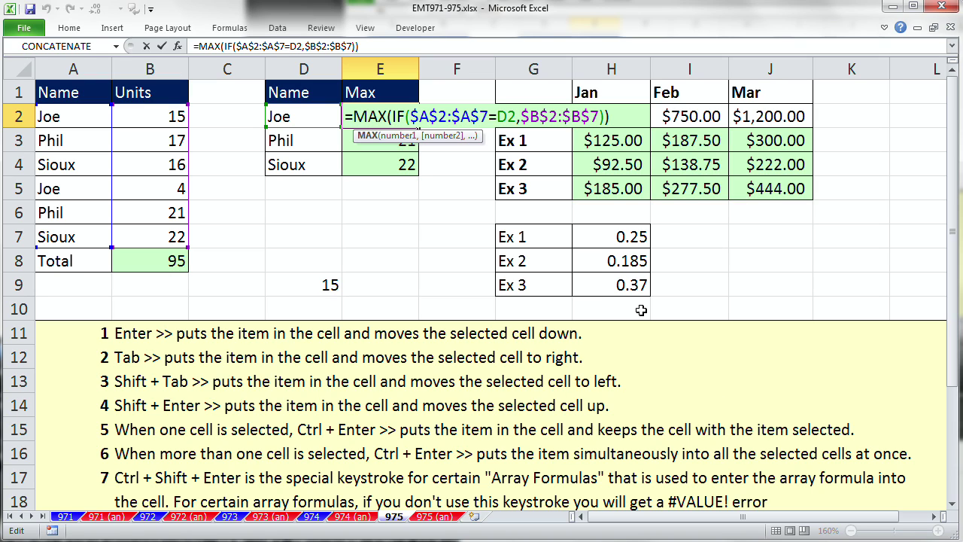
key("End")
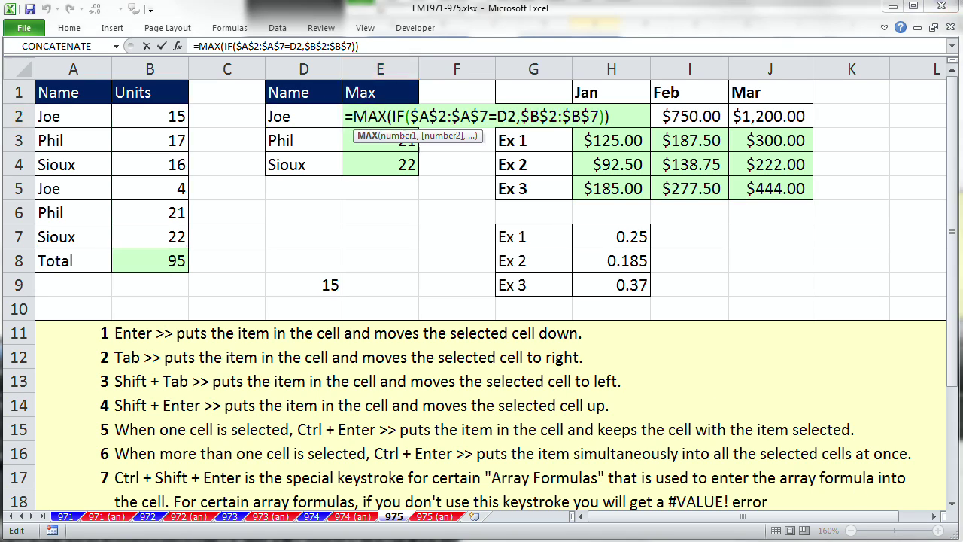